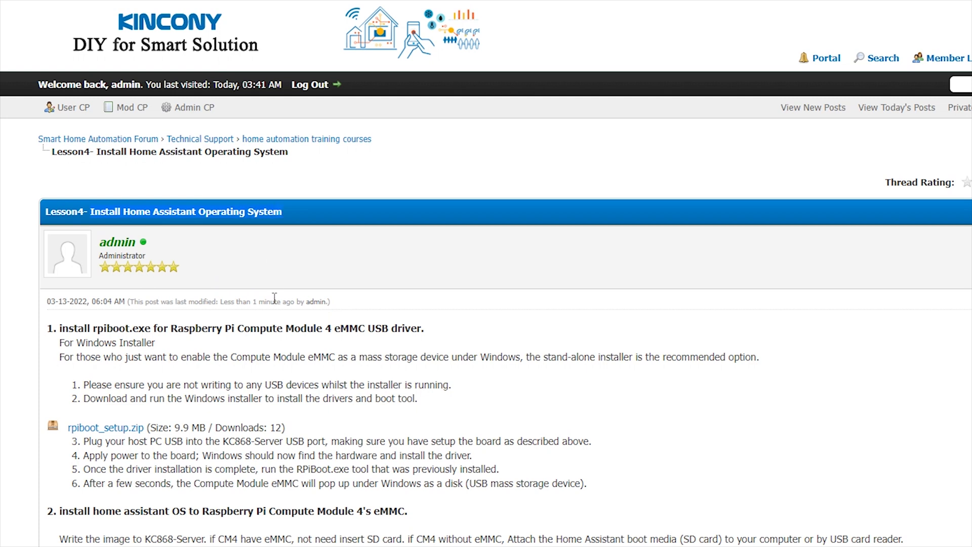
- Bring up the lesson4 downloads folder with rpiboot_setup, the balenaEtcher installer and the Home Assistant image
{"action": "scroll", "coordinate": [277, 298], "scroll_direction": "down", "scroll_amount": 1}
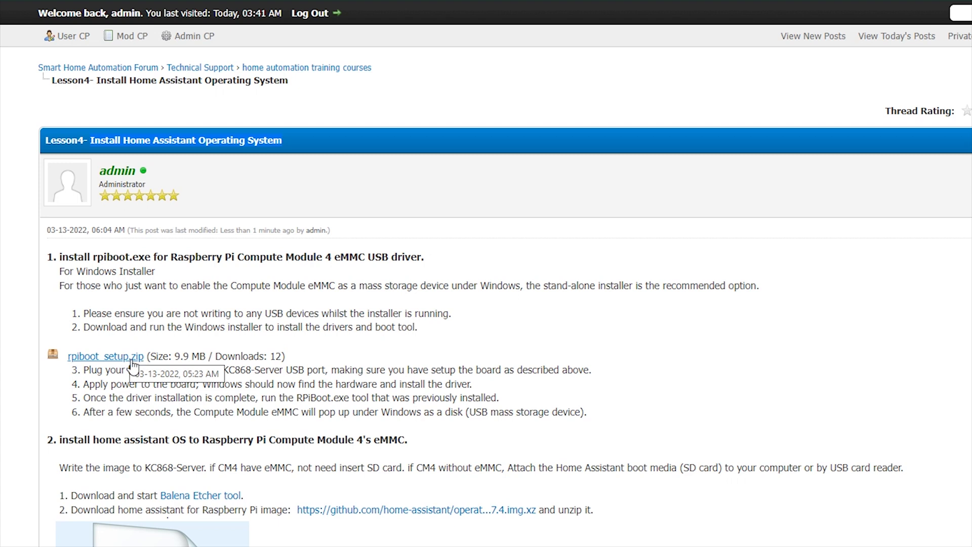
{"action": "key", "text": "alt+Tab"}
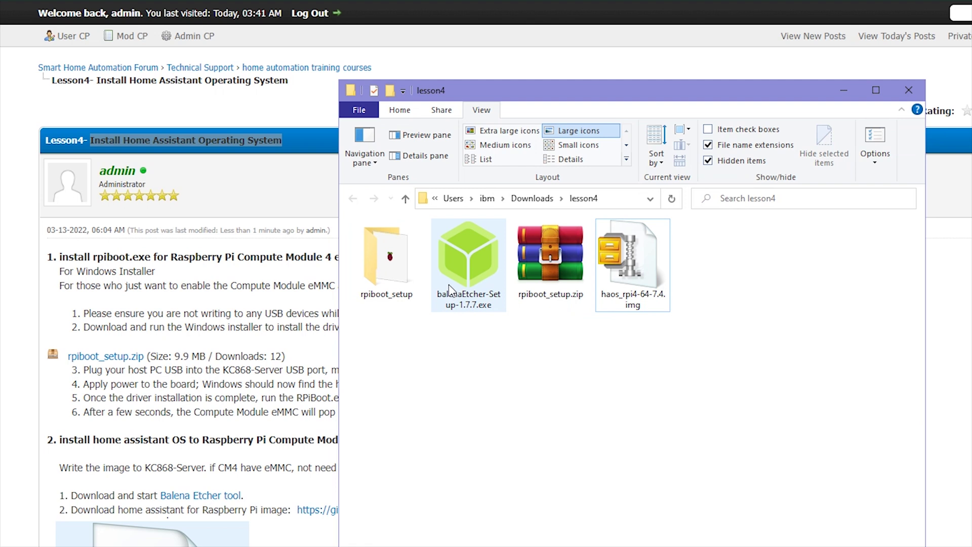
- Open the extracted rpiboot_setup folder and launch rpiboot_setup.exe
{"action": "left_click", "coordinate": [556, 277]}
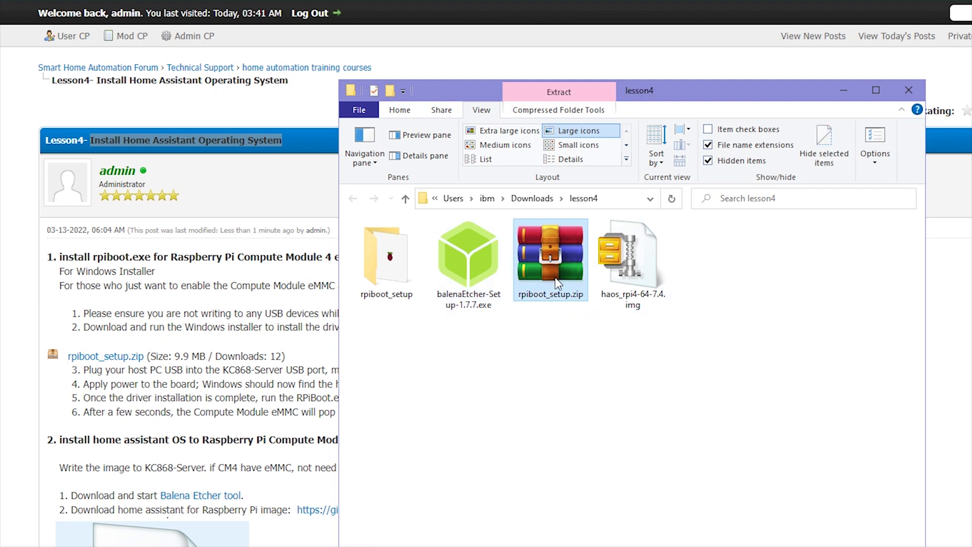
{"action": "double_click", "coordinate": [378, 274]}
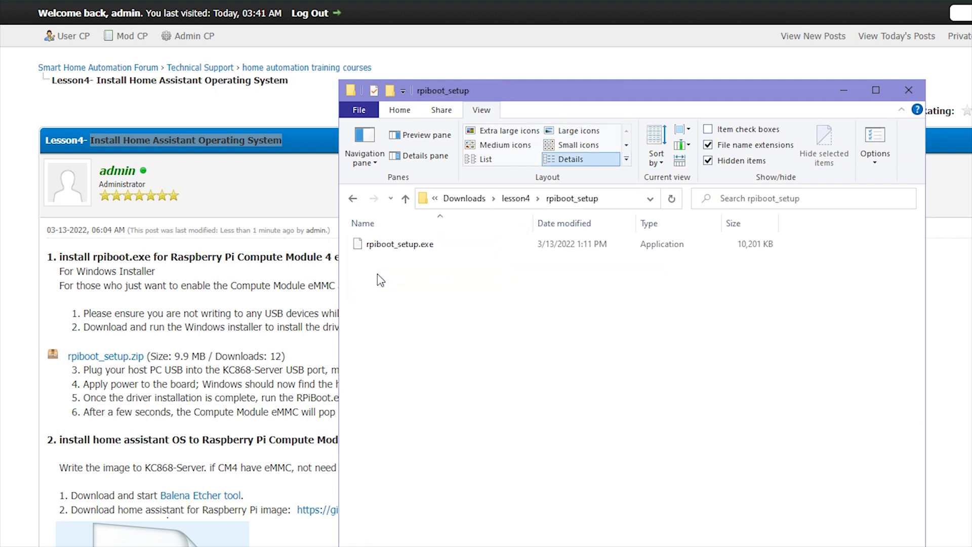
{"action": "left_click", "coordinate": [398, 248]}
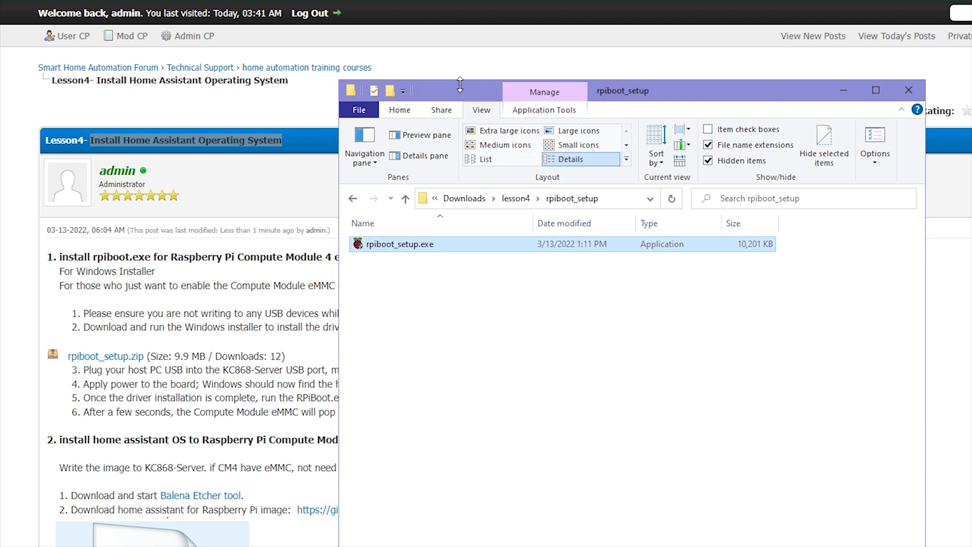
{"action": "left_click_drag", "start_coordinate": [459, 85], "coordinate": [616, 173]}
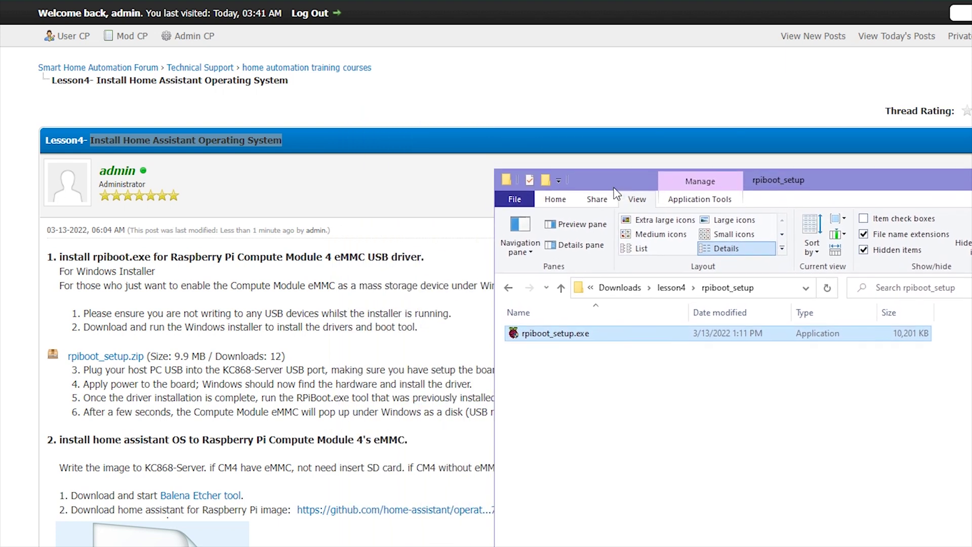
{"action": "double_click", "coordinate": [556, 334]}
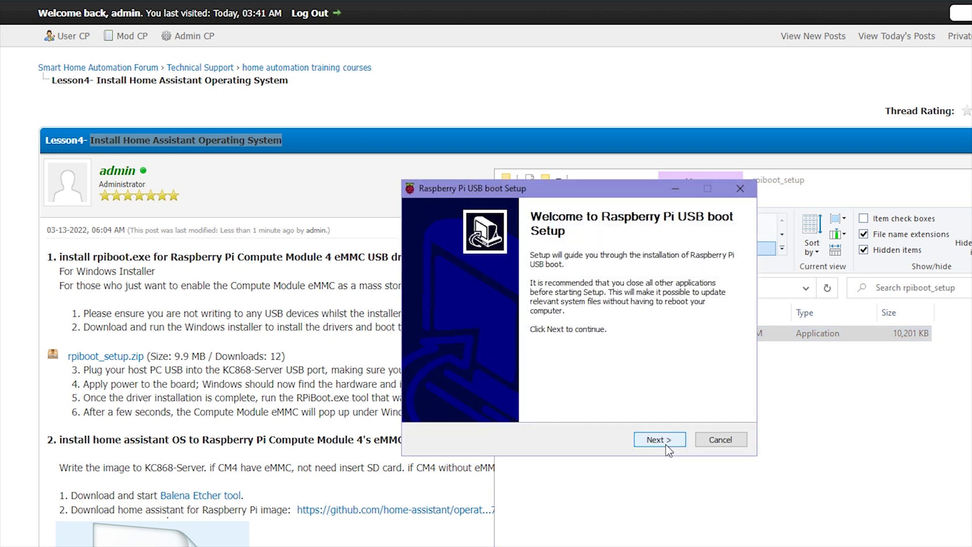
- Install Raspberry Pi USB boot to the default C:\Program Files (x86)\Raspberry Pi\ folder, accepting the GPL licence
{"action": "left_click", "coordinate": [667, 446]}
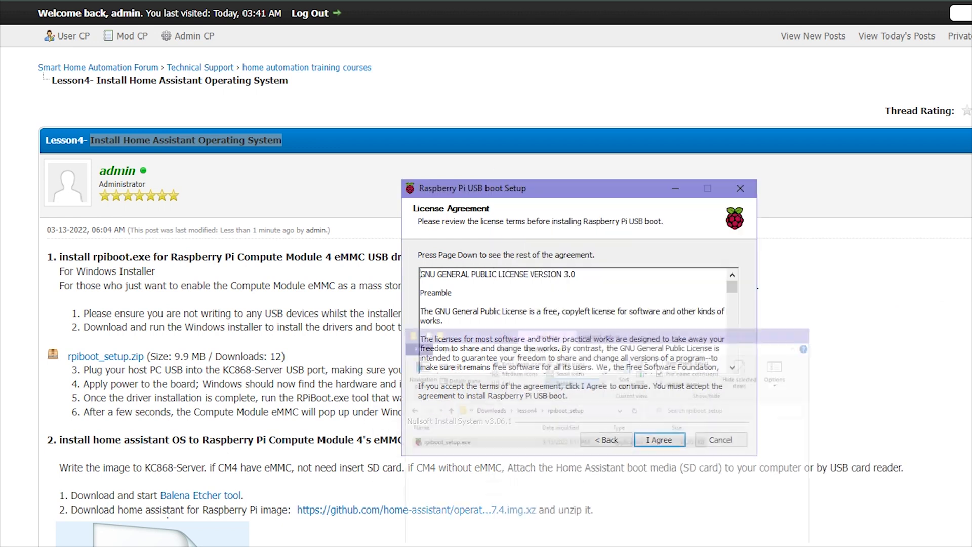
{"action": "left_click_drag", "start_coordinate": [603, 192], "coordinate": [692, 210]}
{"action": "left_click", "coordinate": [754, 459]}
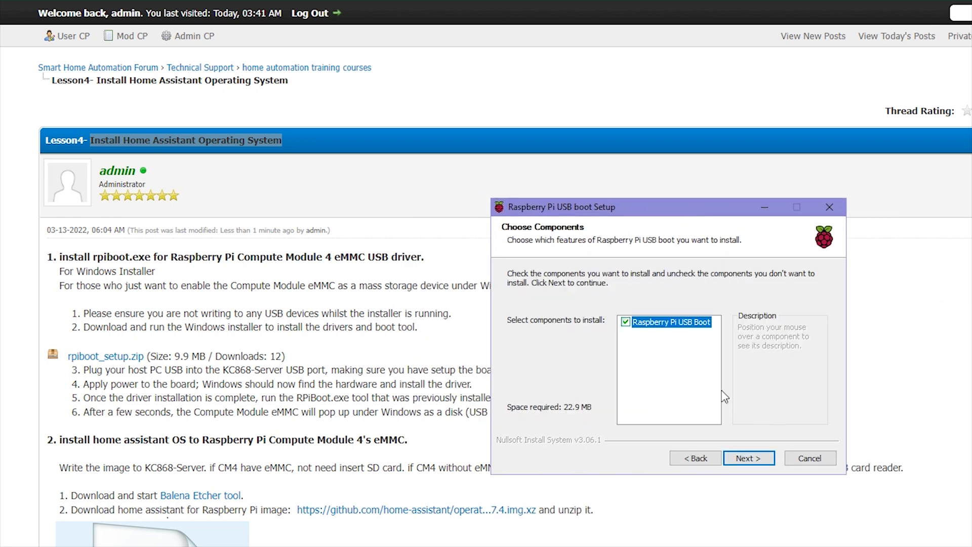
{"action": "left_click", "coordinate": [761, 460]}
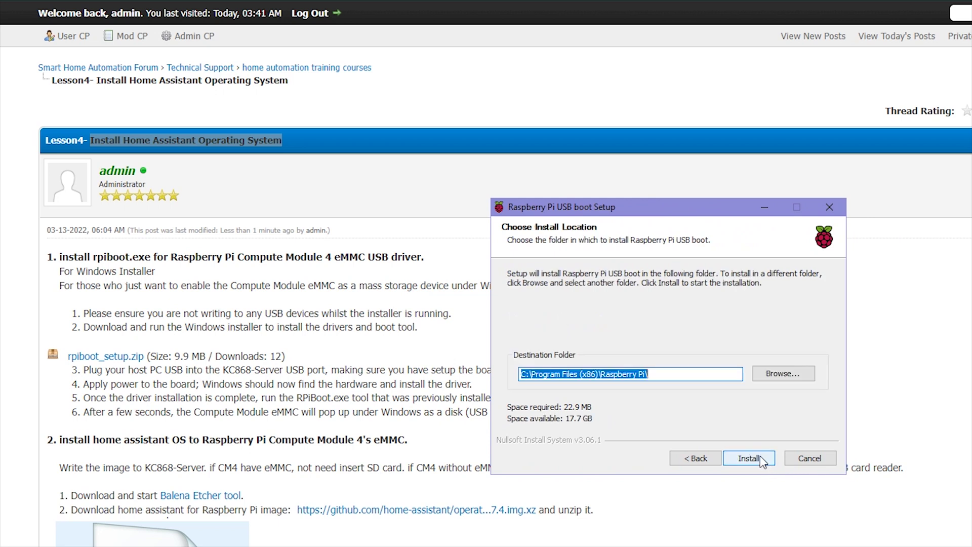
{"action": "left_click", "coordinate": [761, 459]}
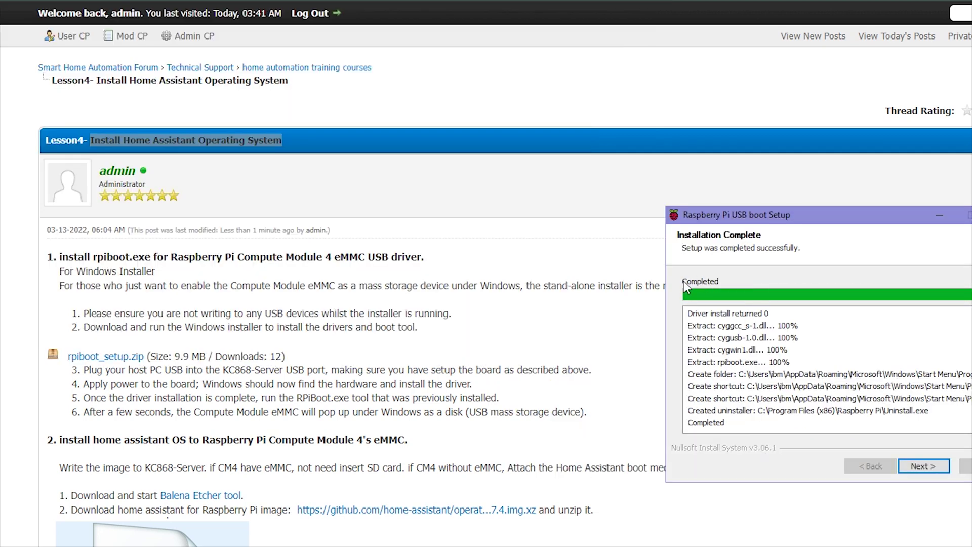
{"action": "left_click", "coordinate": [939, 468]}
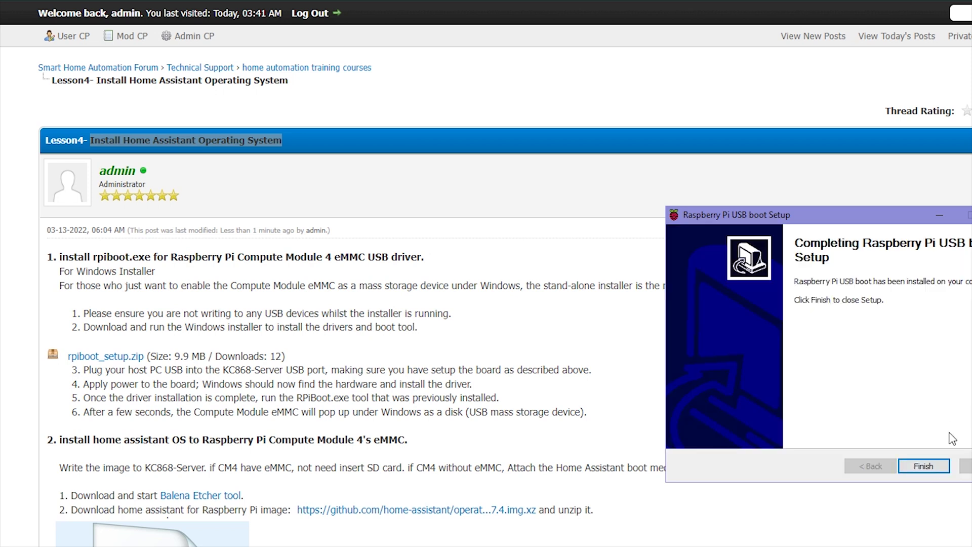
{"action": "left_click", "coordinate": [941, 465]}
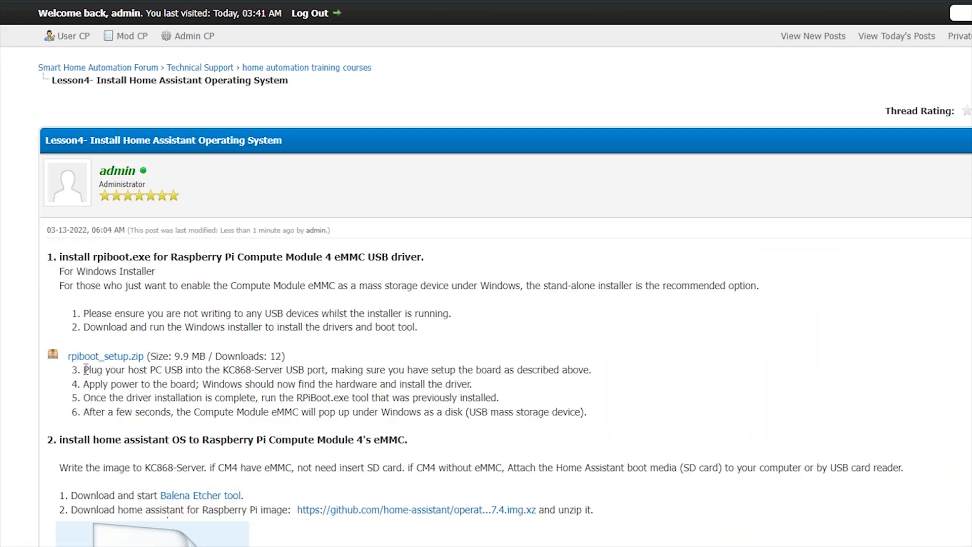
{"action": "left_click_drag", "start_coordinate": [313, 382], "coordinate": [321, 382]}
- Run rpiboot from the Start menu's Raspberry Pi folder so the eMMC mounts as drive H:
{"action": "left_click_drag", "start_coordinate": [80, 400], "coordinate": [337, 399]}
{"action": "left_click", "coordinate": [337, 398]}
{"action": "key", "text": "super"}
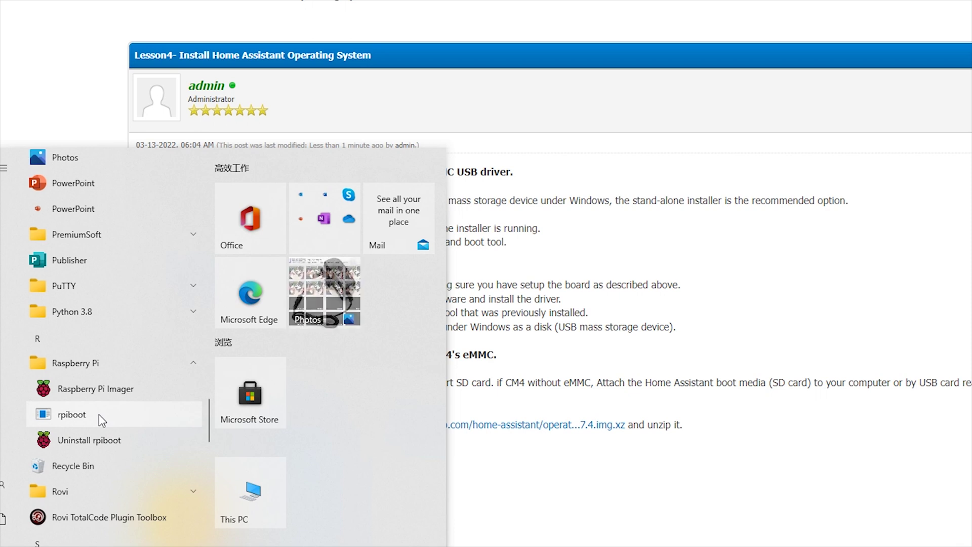
{"action": "left_click", "coordinate": [98, 414]}
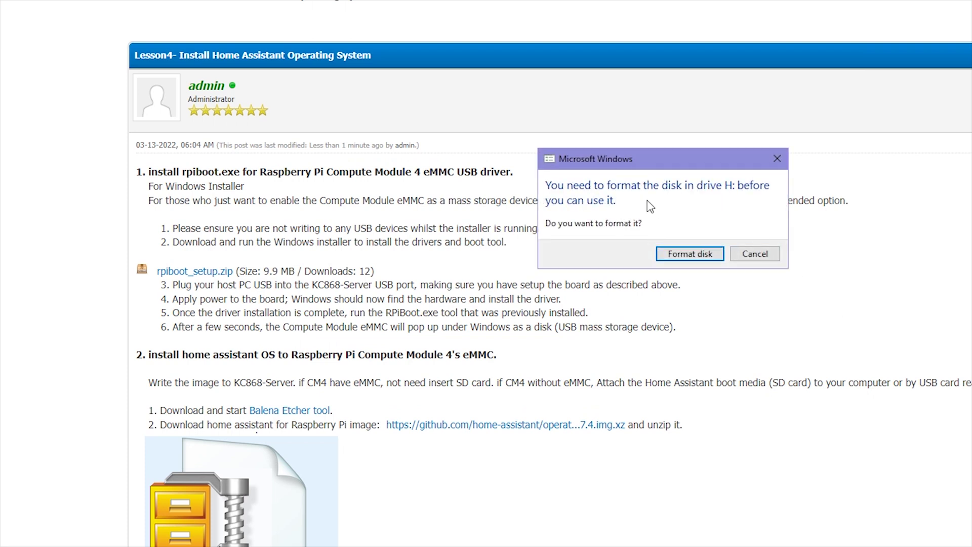
- Decline formatting drive H: and review the lesson's step 6 about the eMMC appearing
{"action": "left_click_drag", "start_coordinate": [674, 162], "coordinate": [746, 151]}
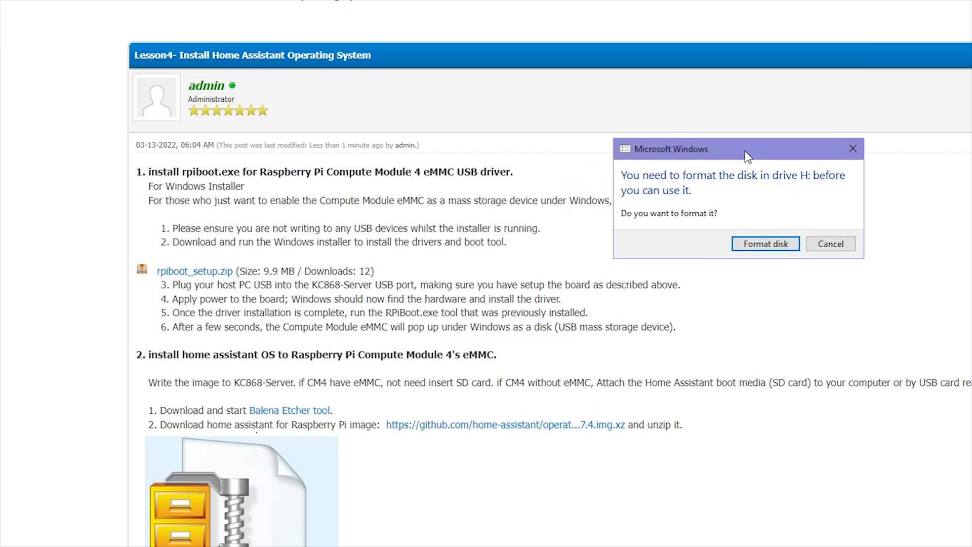
{"action": "left_click", "coordinate": [830, 244]}
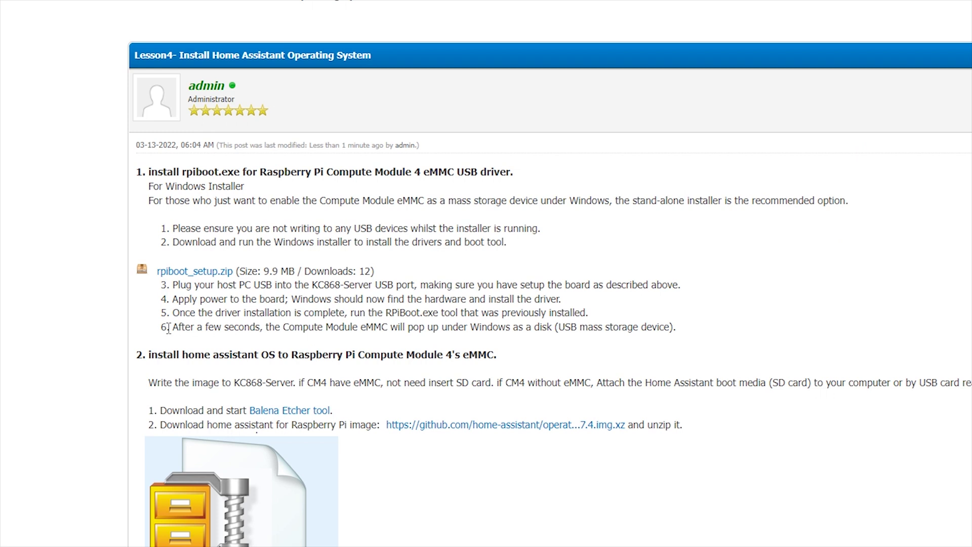
{"action": "left_click_drag", "start_coordinate": [169, 327], "coordinate": [550, 335]}
{"action": "left_click", "coordinate": [434, 328]}
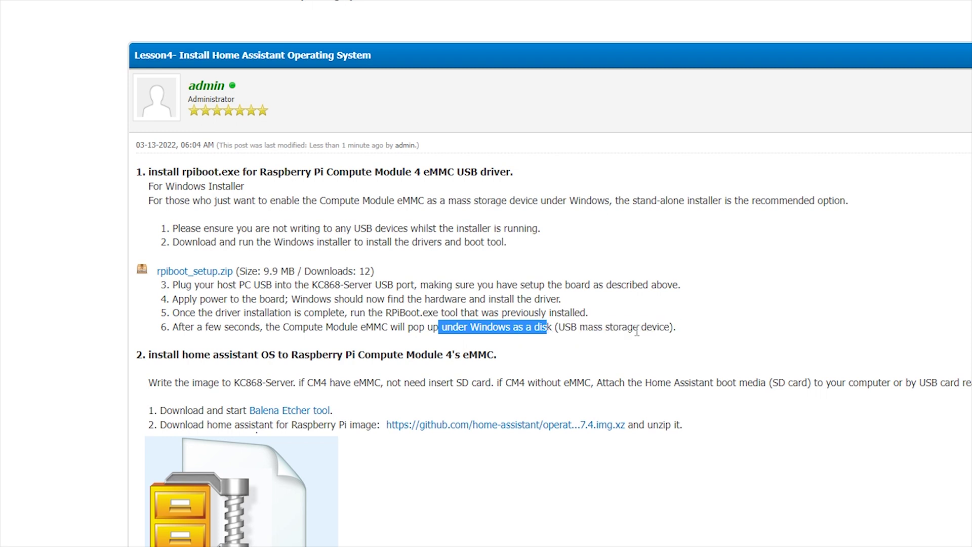
{"action": "left_click", "coordinate": [606, 326]}
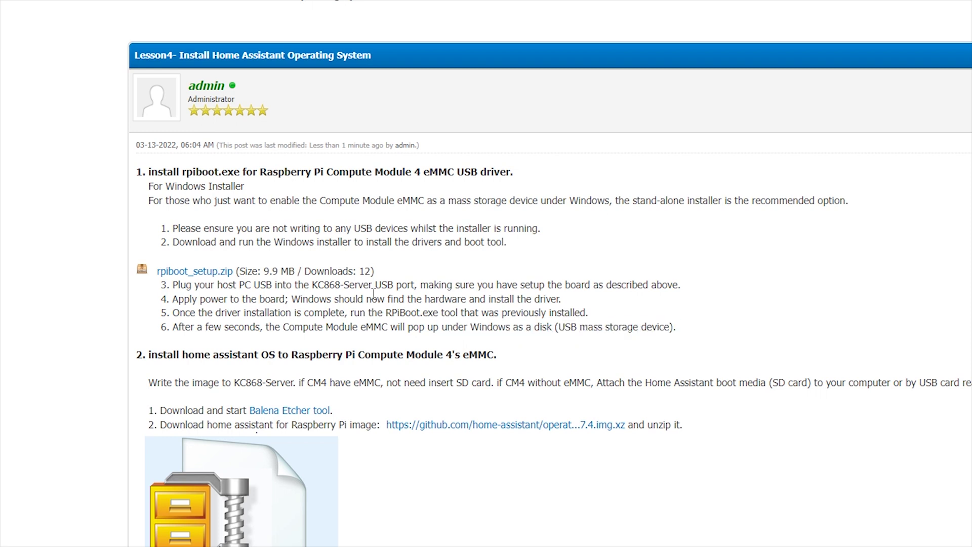
- Scroll to the lesson's step 2 on installing Home Assistant and reach the balenaEtcher download site
{"action": "scroll", "coordinate": [373, 294], "scroll_direction": "down", "scroll_amount": 2}
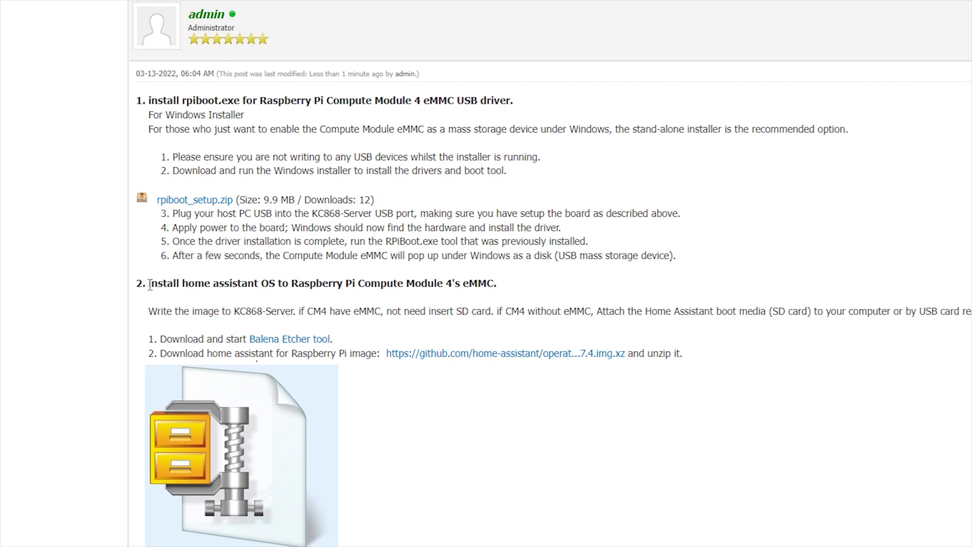
{"action": "left_click_drag", "start_coordinate": [151, 284], "coordinate": [262, 287]}
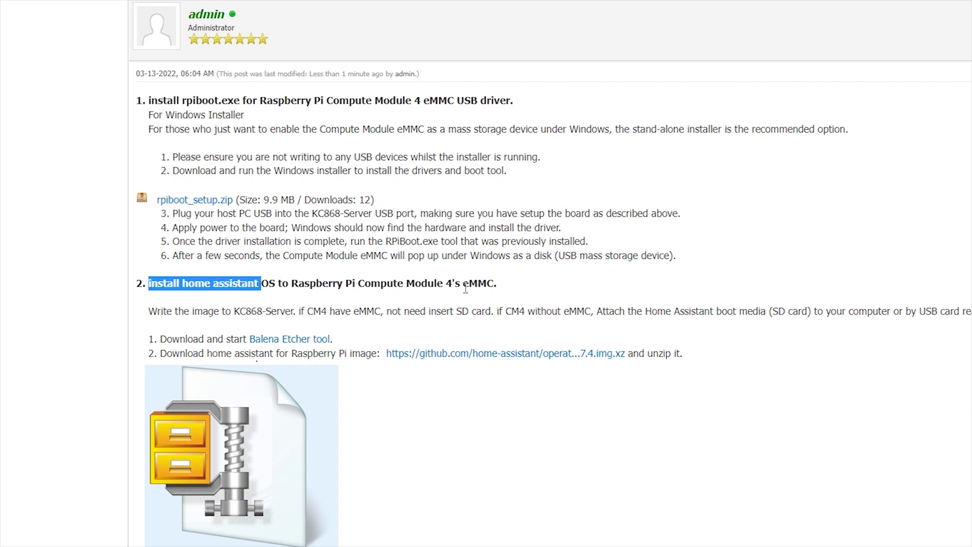
{"action": "scroll", "coordinate": [466, 288], "scroll_direction": "down", "scroll_amount": 1}
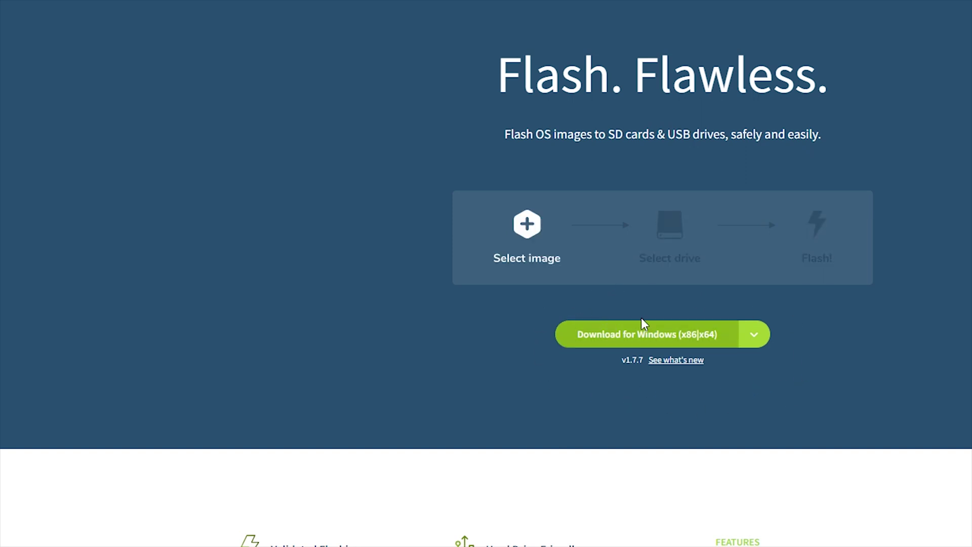
- Launch balenaEtcher-Setup-1.7.7.exe from the lesson4 folder
{"action": "key", "text": "alt+Tab"}
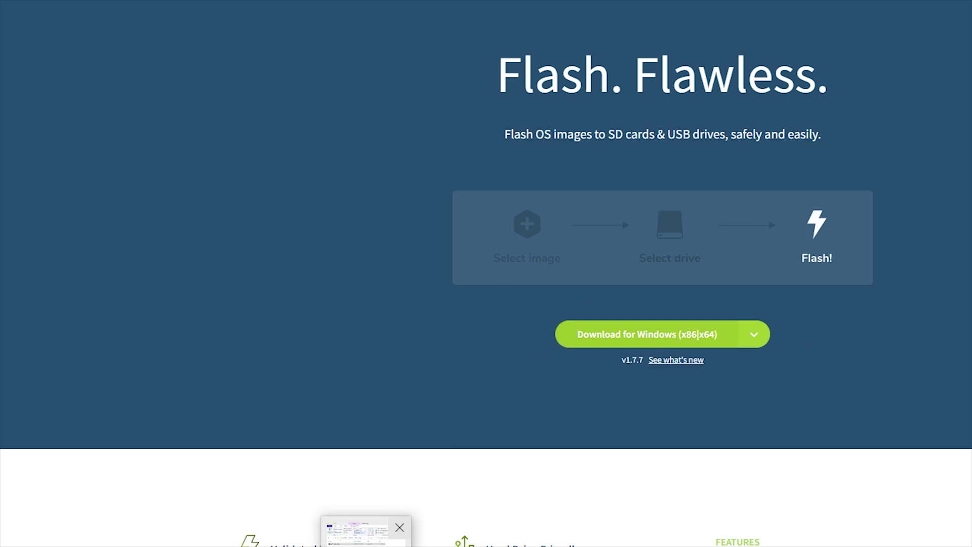
{"action": "left_click", "coordinate": [760, 202]}
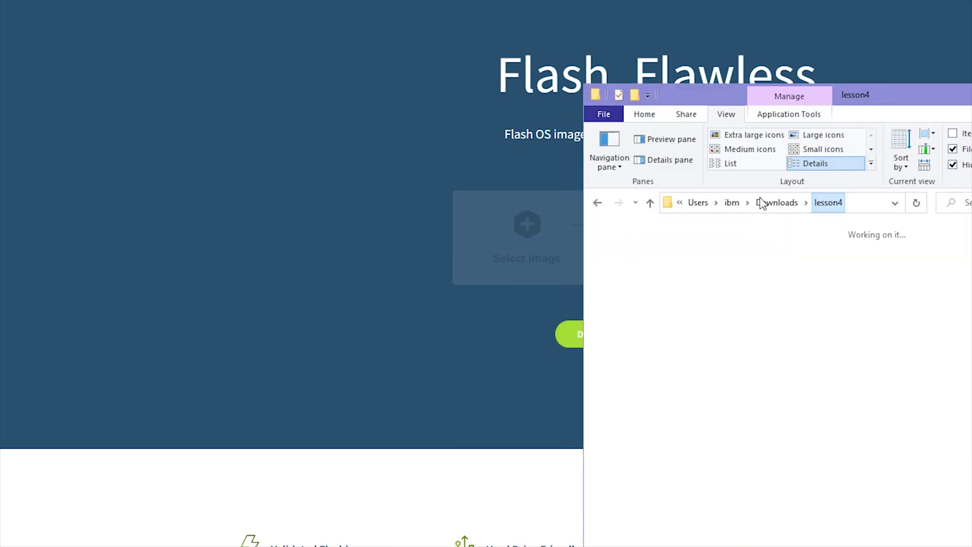
{"action": "double_click", "coordinate": [702, 269]}
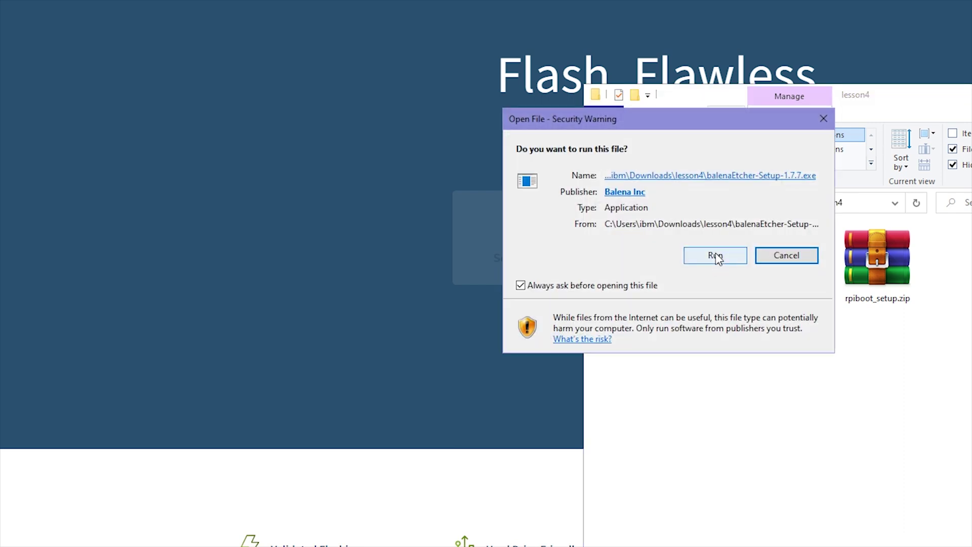
- Allow the installer to run and install balenaEtcher 1.7.7, accepting its licence
{"action": "left_click", "coordinate": [716, 254]}
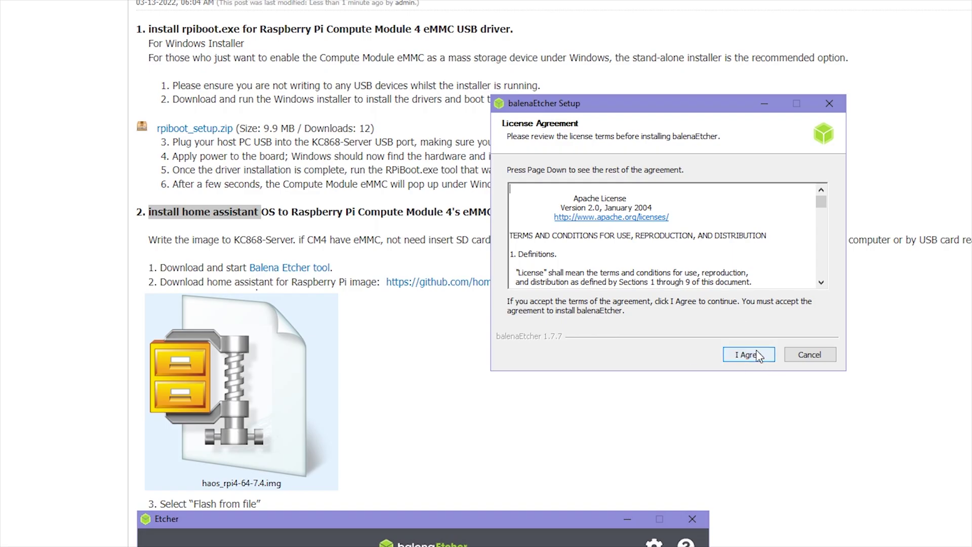
{"action": "left_click", "coordinate": [758, 354]}
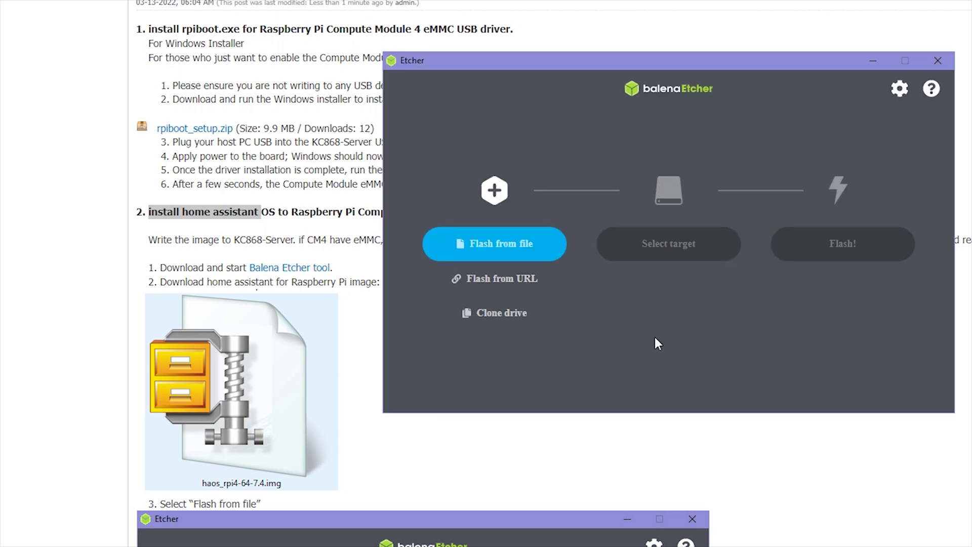
{"action": "left_click_drag", "start_coordinate": [597, 62], "coordinate": [812, 69]}
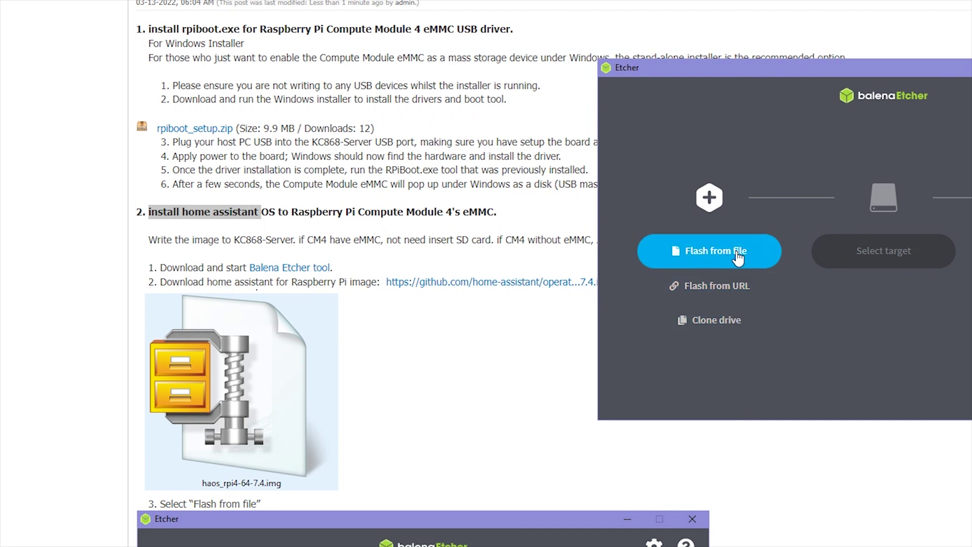
{"action": "left_click", "coordinate": [237, 273]}
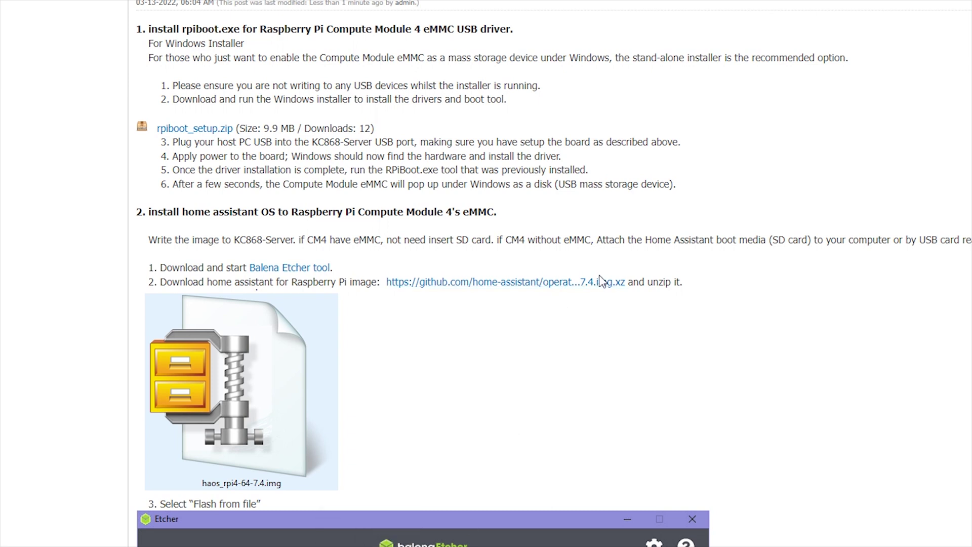
- Find the 2.00 GB haos_rpi4-64-7.4.img image in the lesson4 folder
{"action": "key", "text": "alt+Tab"}
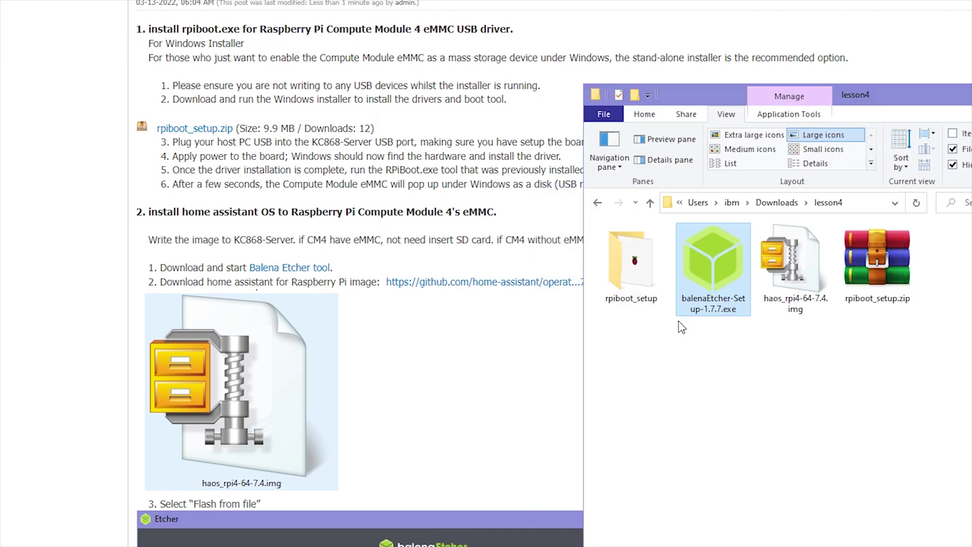
{"action": "left_click", "coordinate": [812, 267]}
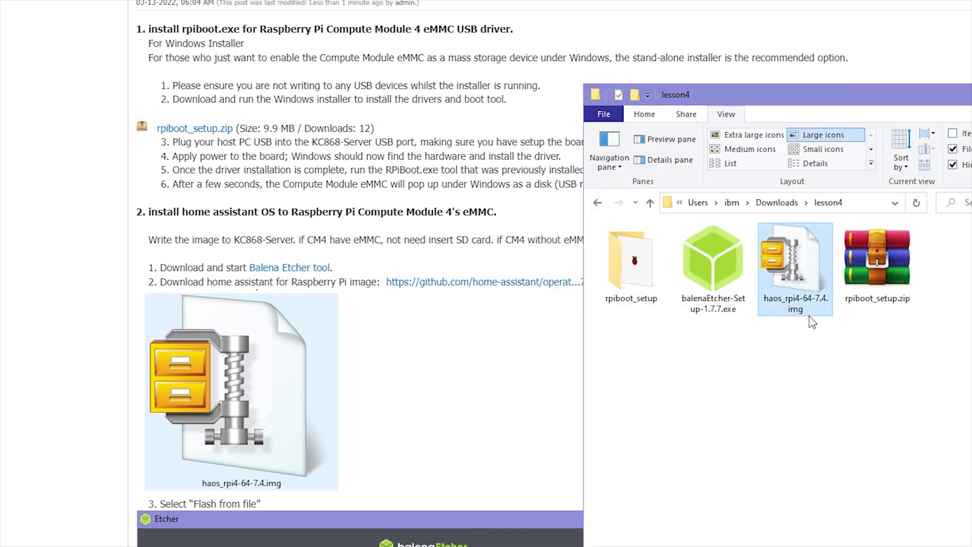
{"action": "left_click_drag", "start_coordinate": [734, 95], "coordinate": [698, 0]}
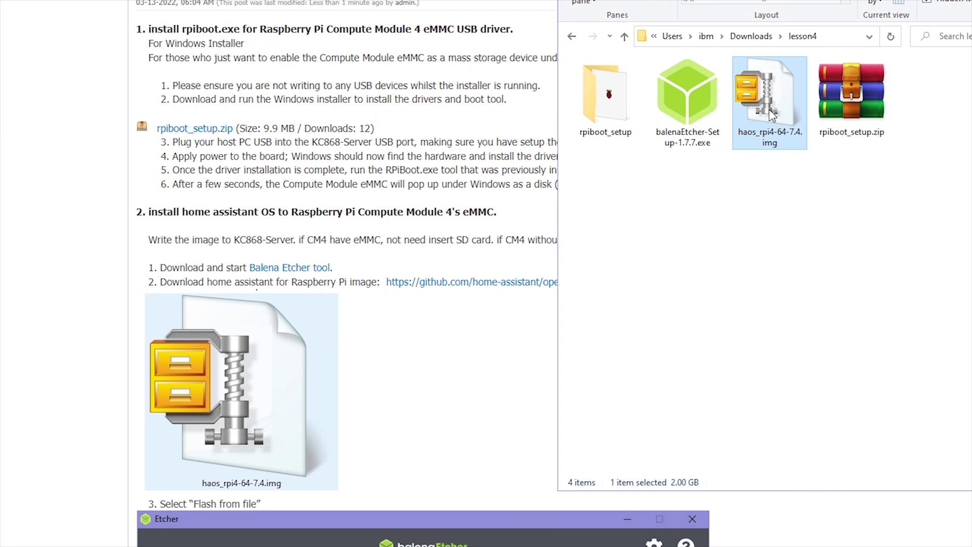
- Load haos_rpi4-64-7.4.img (2.15 GB) into balenaEtcher with Flash from file
{"action": "left_click", "coordinate": [501, 391]}
{"action": "scroll", "coordinate": [766, 400], "scroll_direction": "down", "scroll_amount": 5}
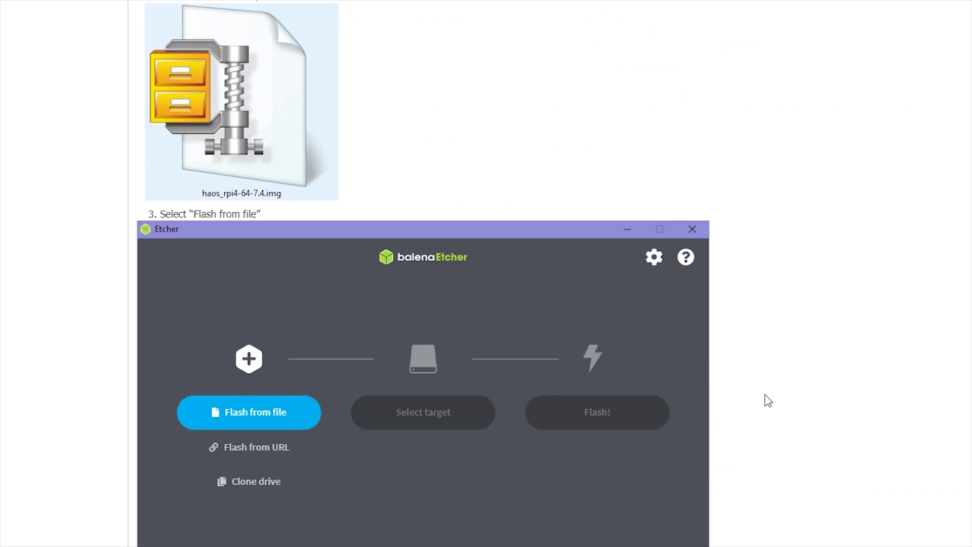
{"action": "scroll", "coordinate": [766, 399], "scroll_direction": "down", "scroll_amount": 5}
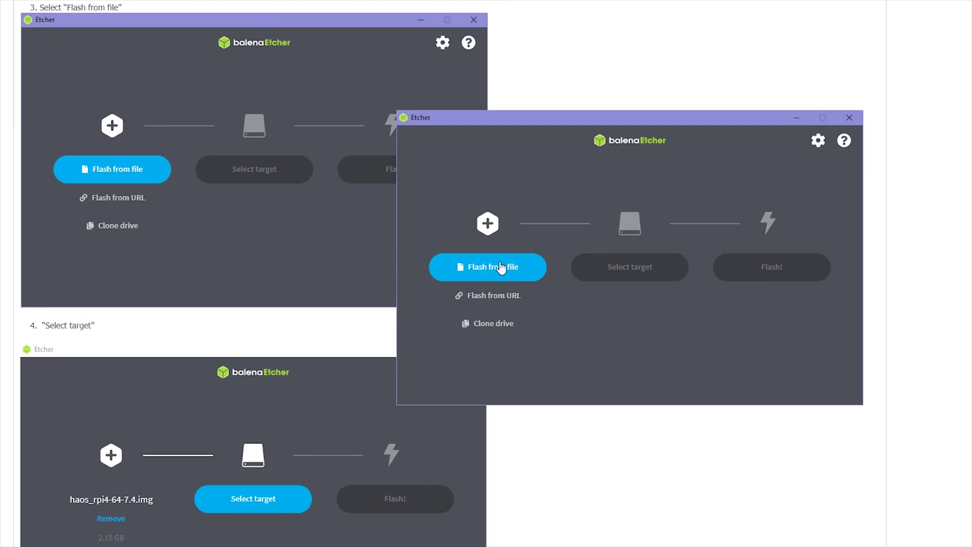
{"action": "left_click_drag", "start_coordinate": [632, 117], "coordinate": [725, 22]}
{"action": "left_click", "coordinate": [605, 175]}
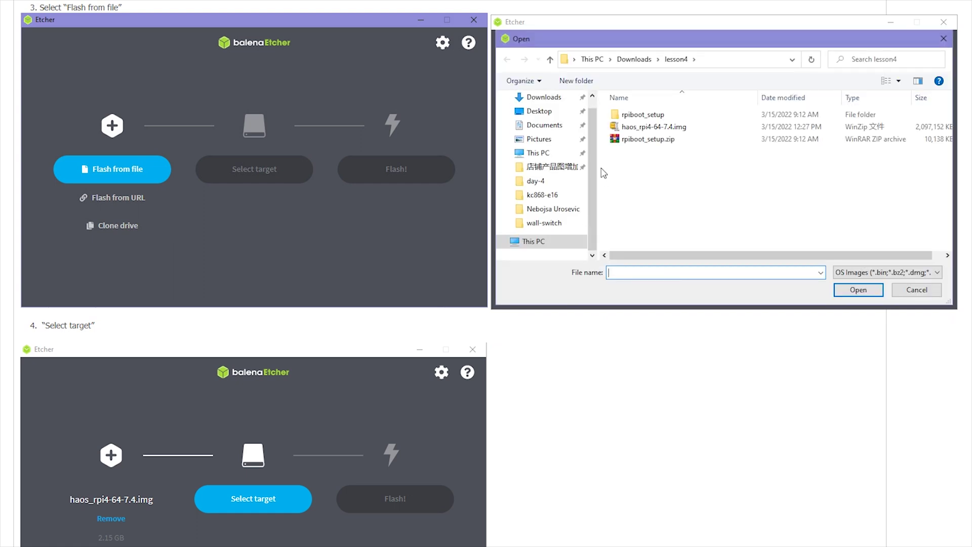
{"action": "left_click", "coordinate": [663, 129]}
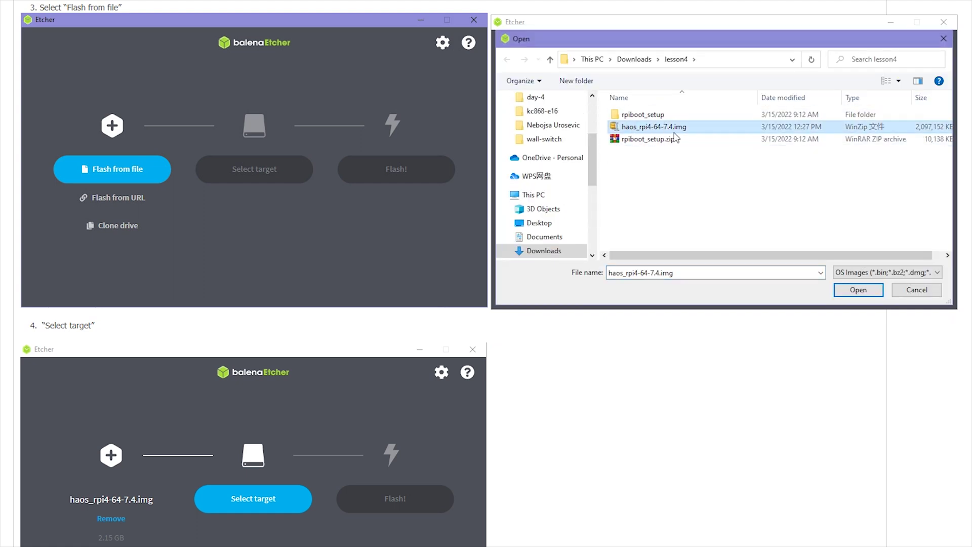
{"action": "left_click", "coordinate": [864, 291]}
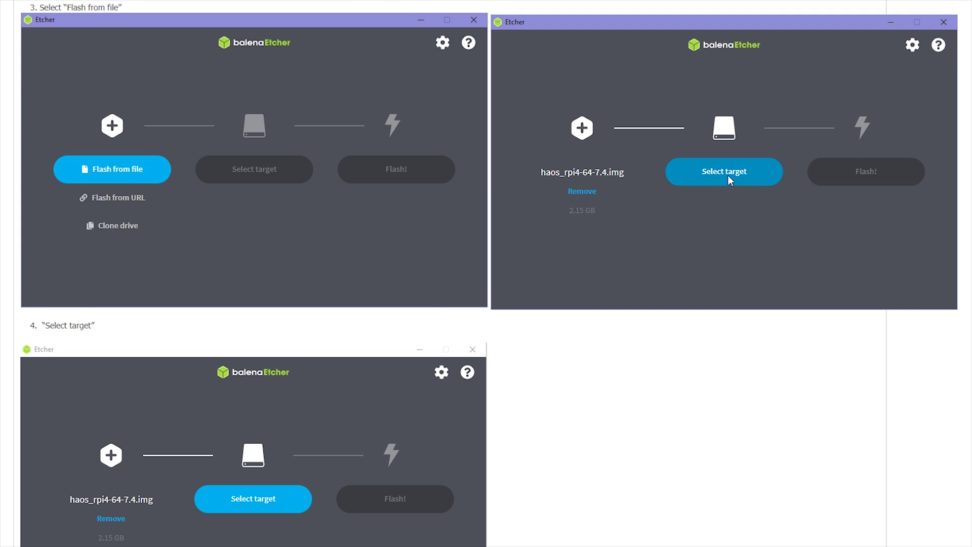
- Choose the 7.82 GB Compute Module as the target and flash haos_rpi4-64-7.4.img to it
{"action": "left_click", "coordinate": [728, 174]}
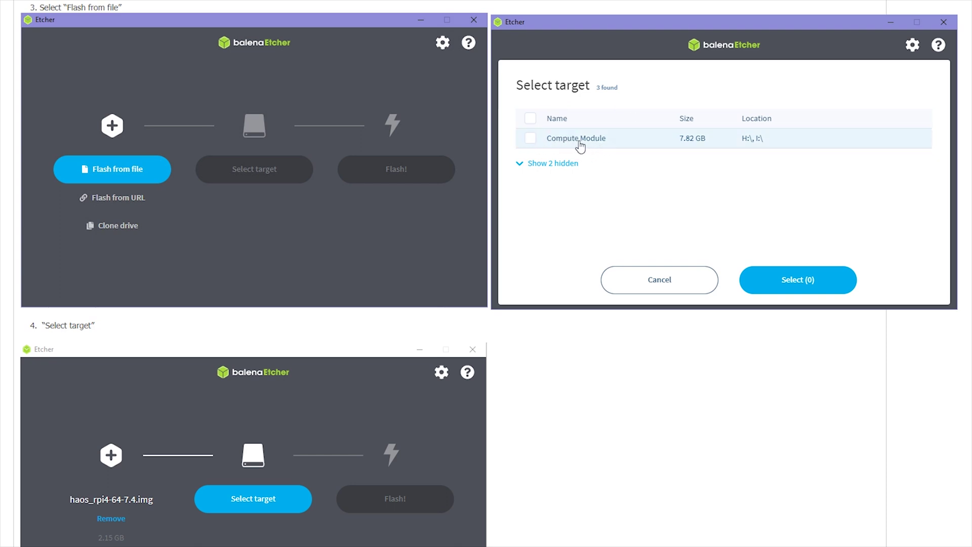
{"action": "left_click", "coordinate": [529, 139]}
{"action": "left_click", "coordinate": [828, 286]}
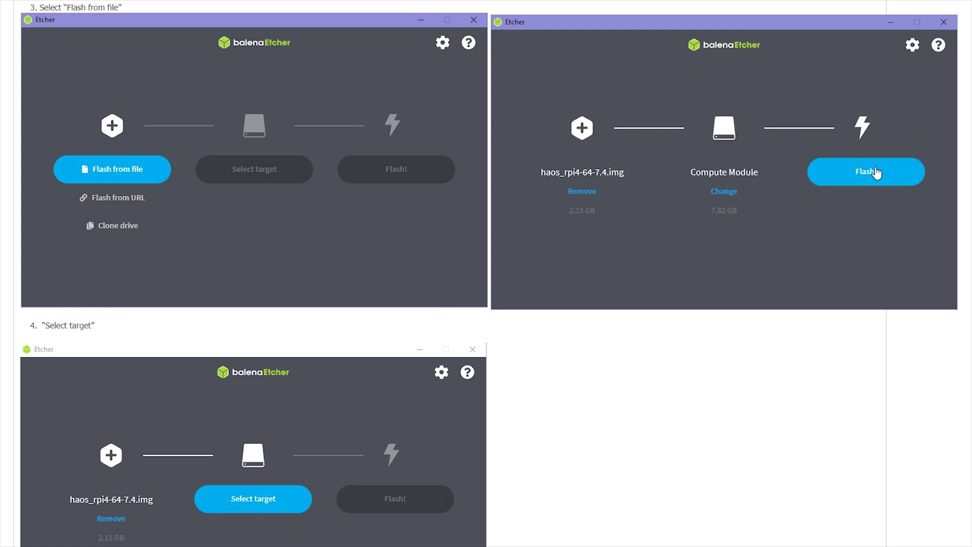
{"action": "left_click", "coordinate": [889, 181]}
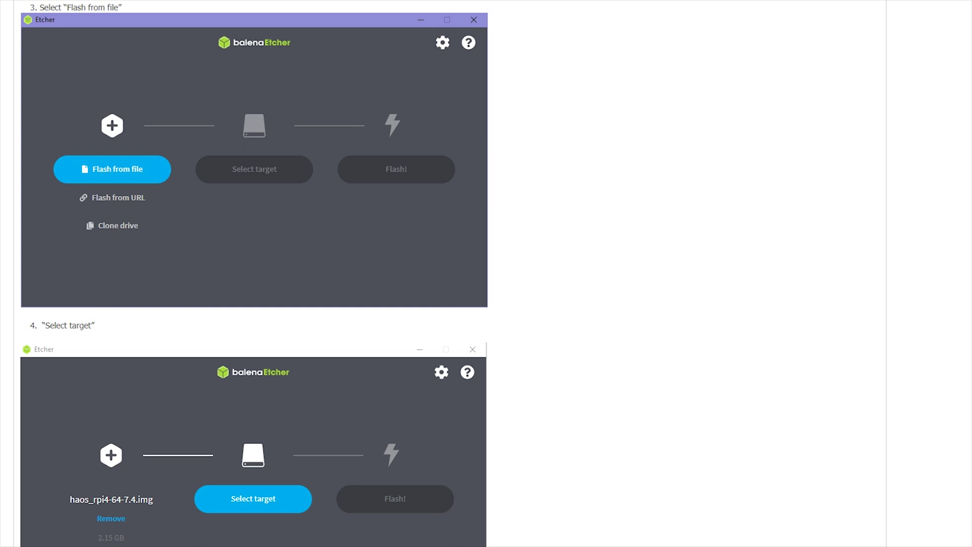
- Scroll down the forum guide, then bring balenaEtcher forward to check the flash progress
{"action": "scroll", "coordinate": [486, 273], "scroll_direction": "down", "scroll_amount": 3}
{"action": "scroll", "coordinate": [253, 273], "scroll_direction": "down", "scroll_amount": 12}
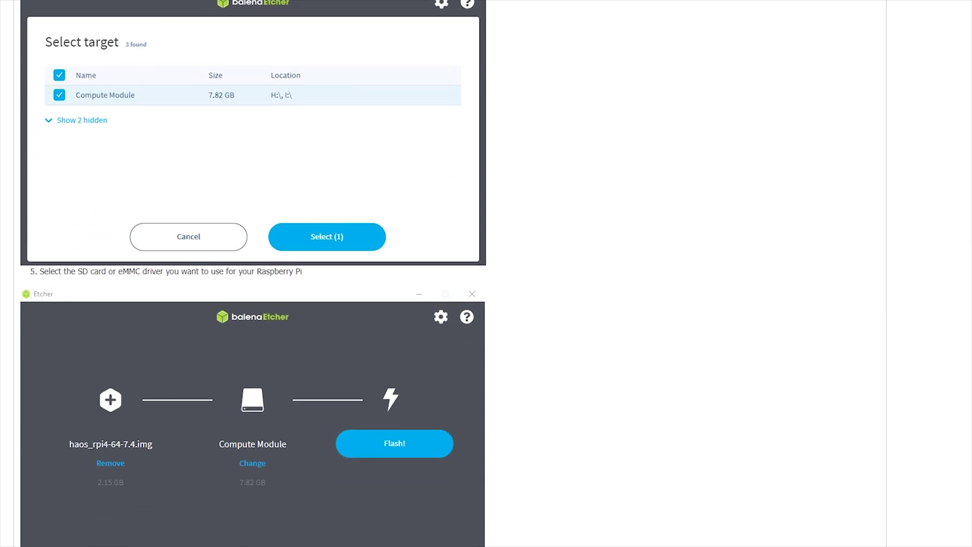
{"action": "scroll", "coordinate": [253, 273], "scroll_direction": "down", "scroll_amount": 4}
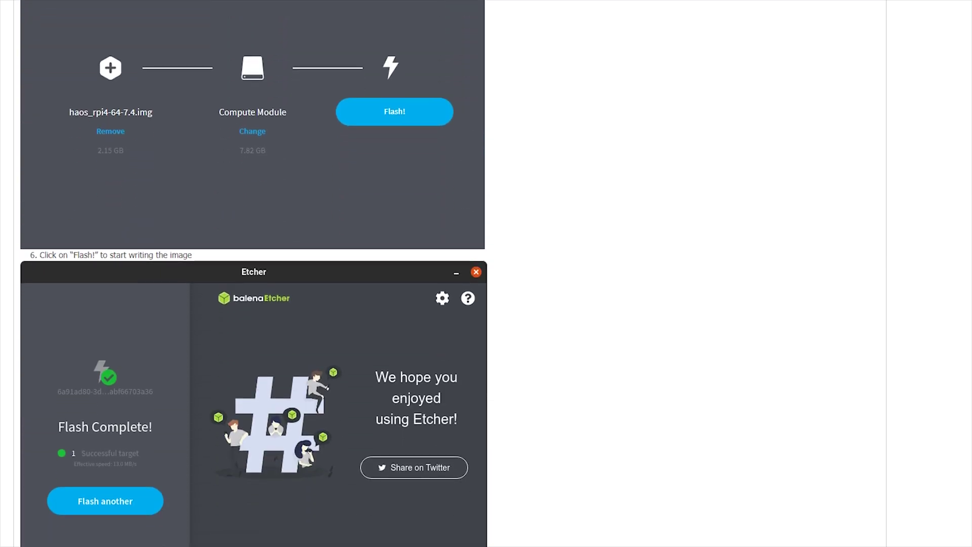
{"action": "scroll", "coordinate": [253, 273], "scroll_direction": "down", "scroll_amount": 3}
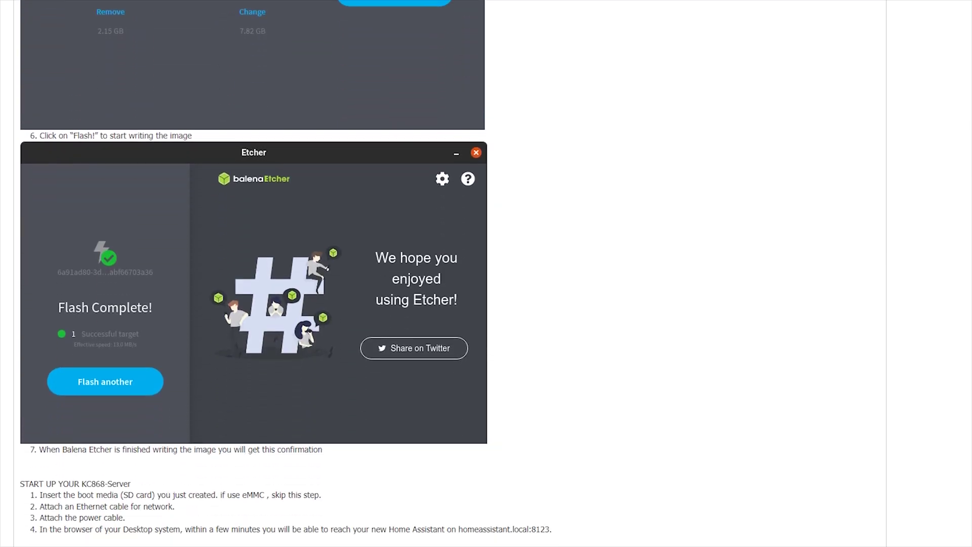
{"action": "scroll", "coordinate": [253, 274], "scroll_direction": "down", "scroll_amount": 1}
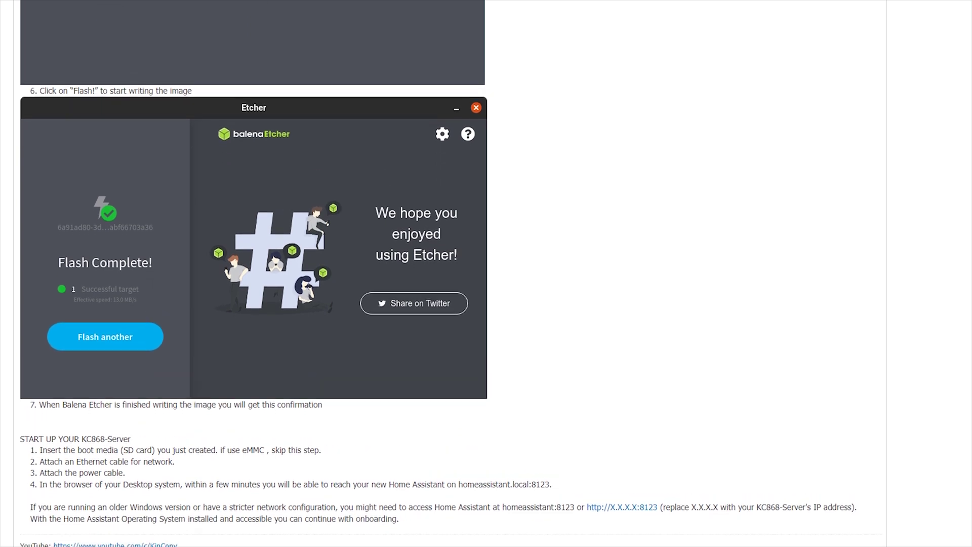
{"action": "key", "text": "alt+Tab"}
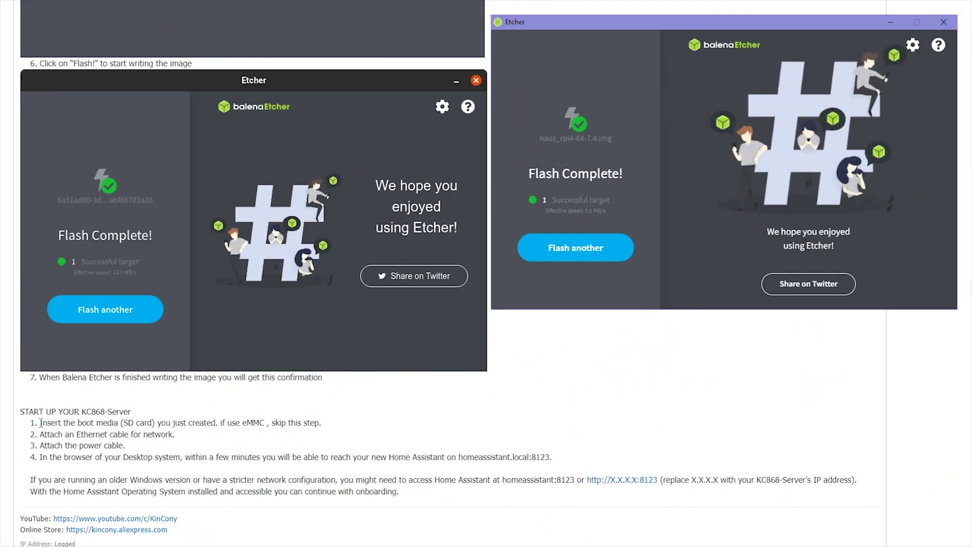
- Read through the guide's boot media, Ethernet cable and power cable steps
{"action": "left_click_drag", "start_coordinate": [40, 422], "coordinate": [315, 424]}
{"action": "left_click", "coordinate": [230, 420]}
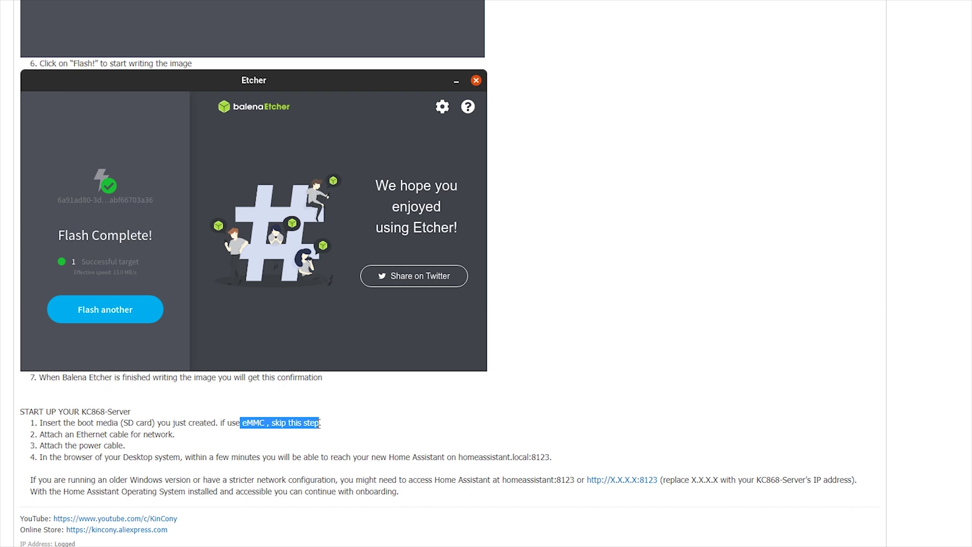
{"action": "left_click_drag", "start_coordinate": [68, 434], "coordinate": [180, 441]}
{"action": "left_click_drag", "start_coordinate": [80, 446], "coordinate": [126, 448]}
{"action": "left_click", "coordinate": [135, 457]}
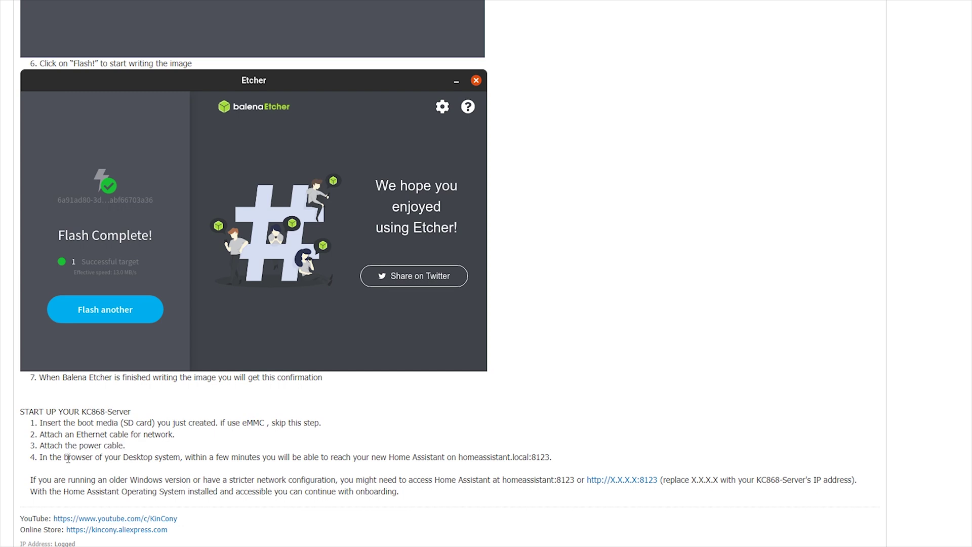
- Copy the homeassistant.local:8123 address from step 4 of the guide
{"action": "left_click_drag", "start_coordinate": [68, 458], "coordinate": [547, 457]}
{"action": "left_click", "coordinate": [474, 462]}
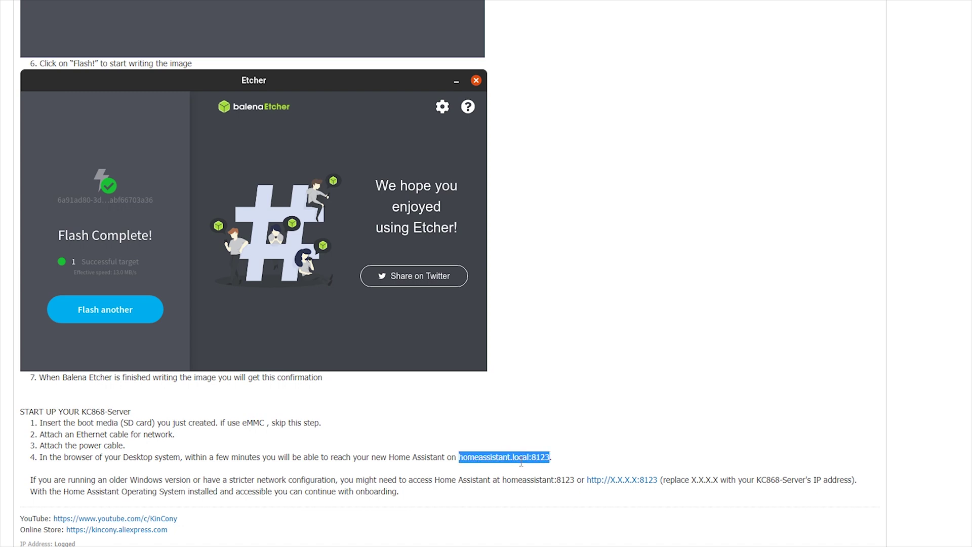
{"action": "right_click", "coordinate": [500, 458]}
{"action": "left_click", "coordinate": [521, 464]}
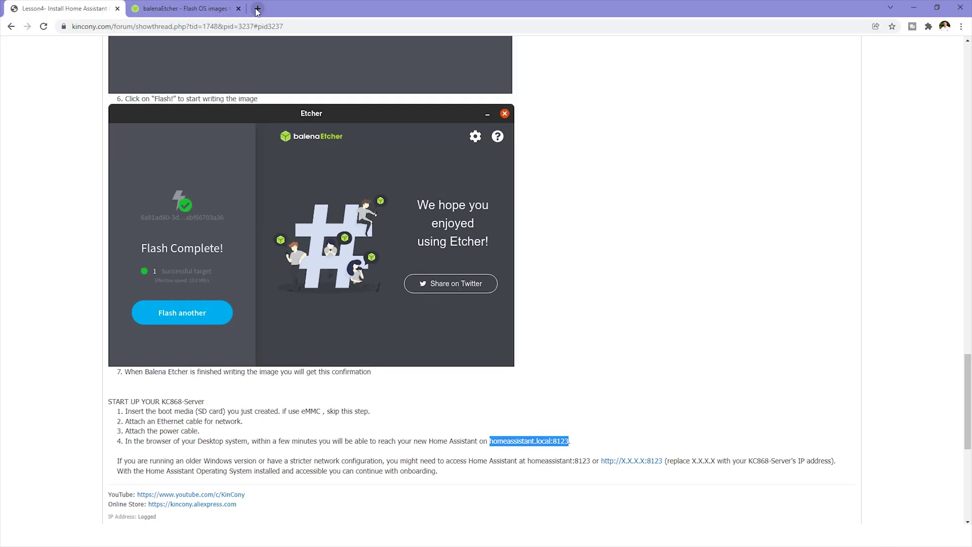
- Load the copied homeassistant.local:8123 address in a new Chrome tab
{"action": "left_click", "coordinate": [257, 9]}
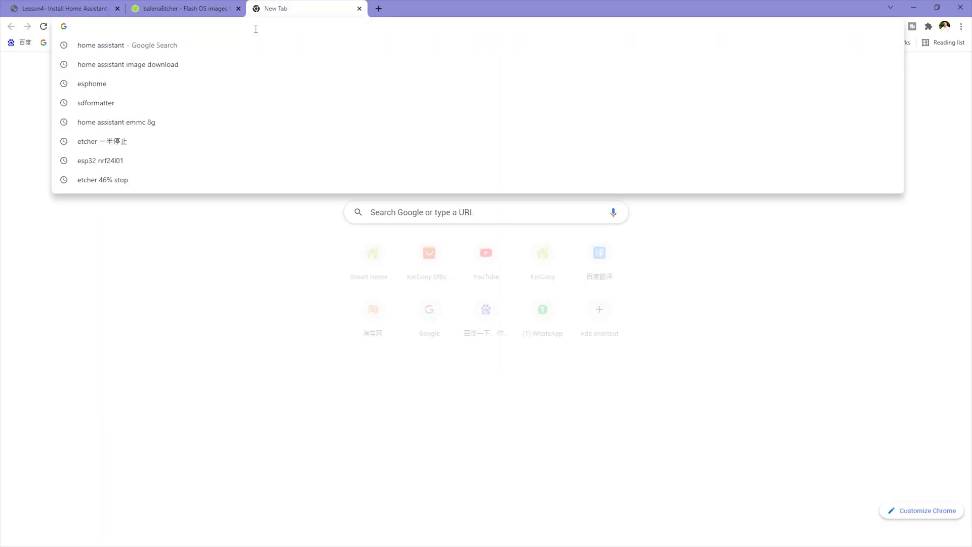
{"action": "key", "text": "ctrl+v"}
{"action": "key", "text": "Return"}
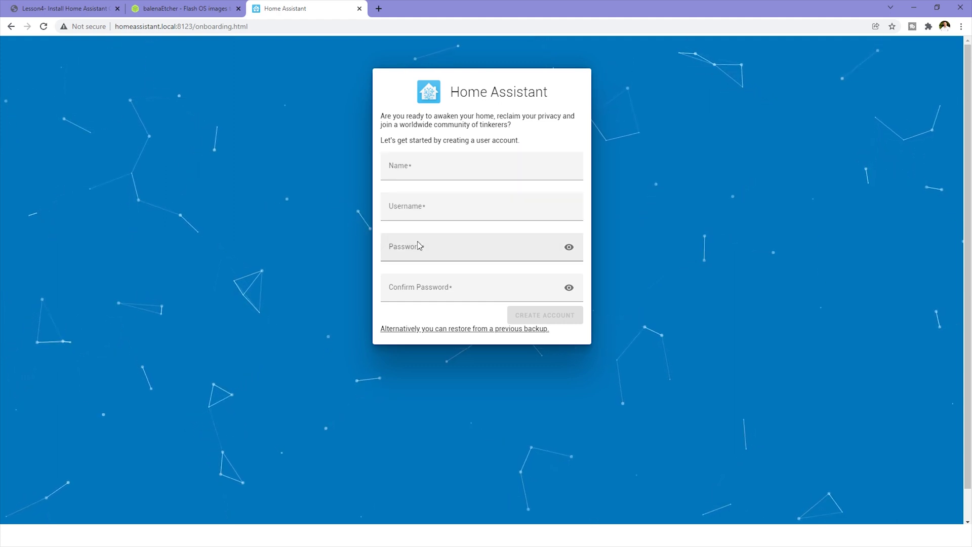
- Create the Home Assistant user account with a display name and a confirmed password
{"action": "left_click", "coordinate": [456, 163]}
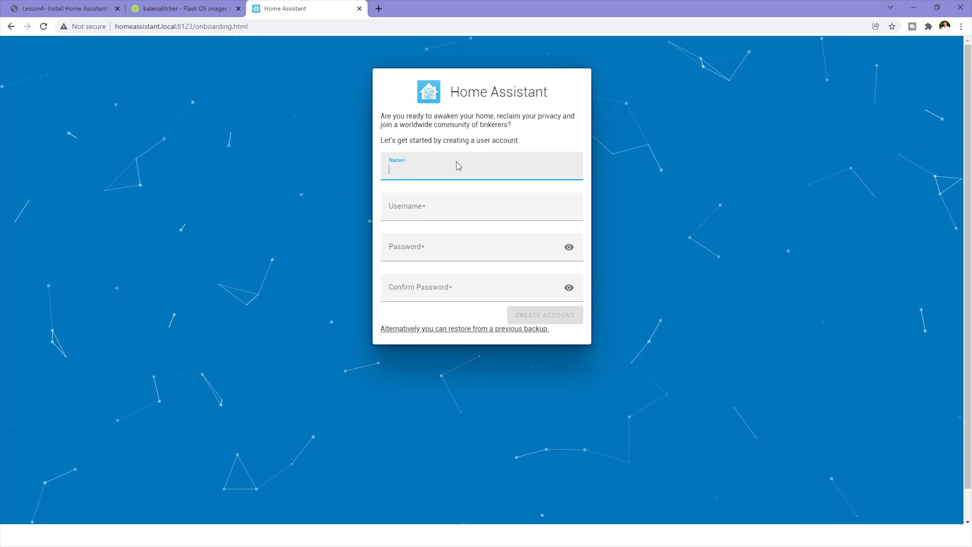
{"action": "type", "text": "kincony"}
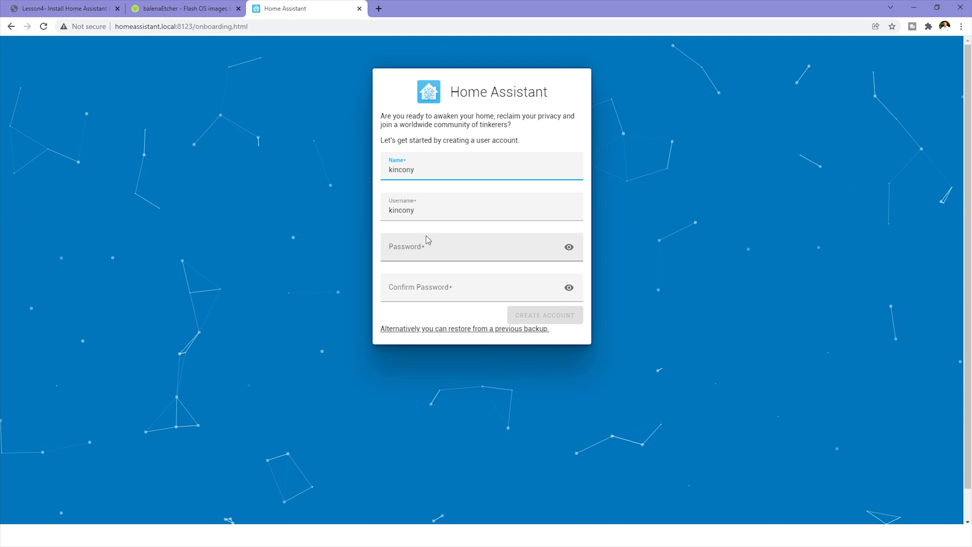
{"action": "left_click", "coordinate": [435, 245]}
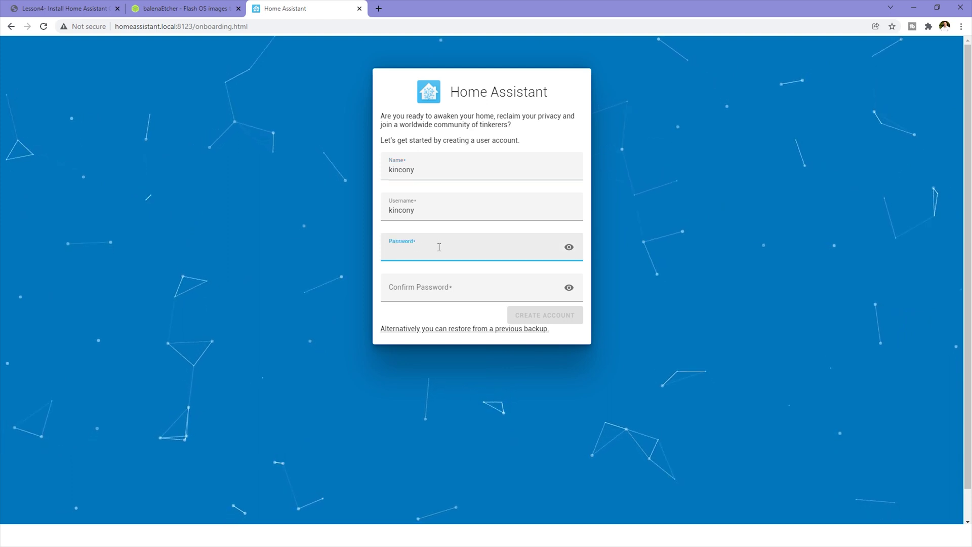
{"action": "type", "text": "123456"}
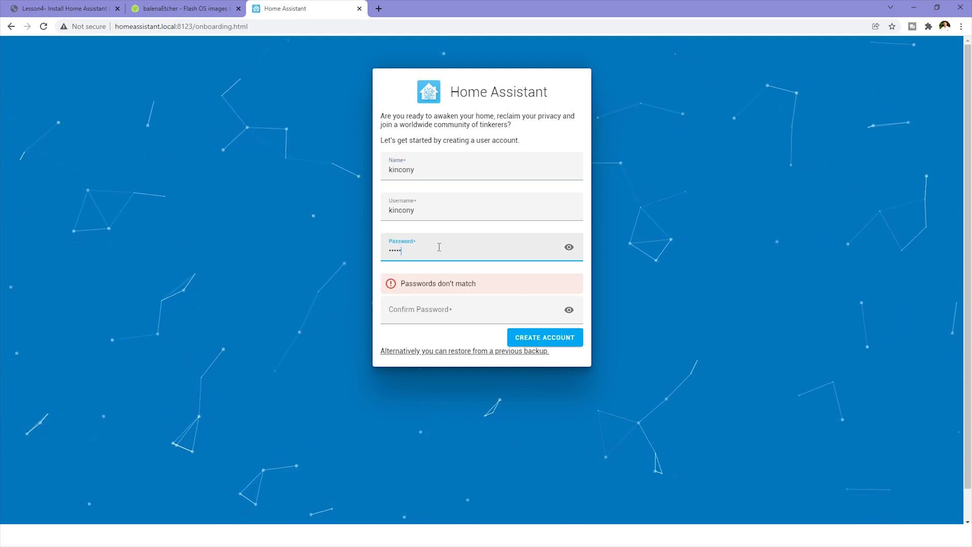
{"action": "left_click", "coordinate": [453, 310]}
{"action": "type", "text": "1234"}
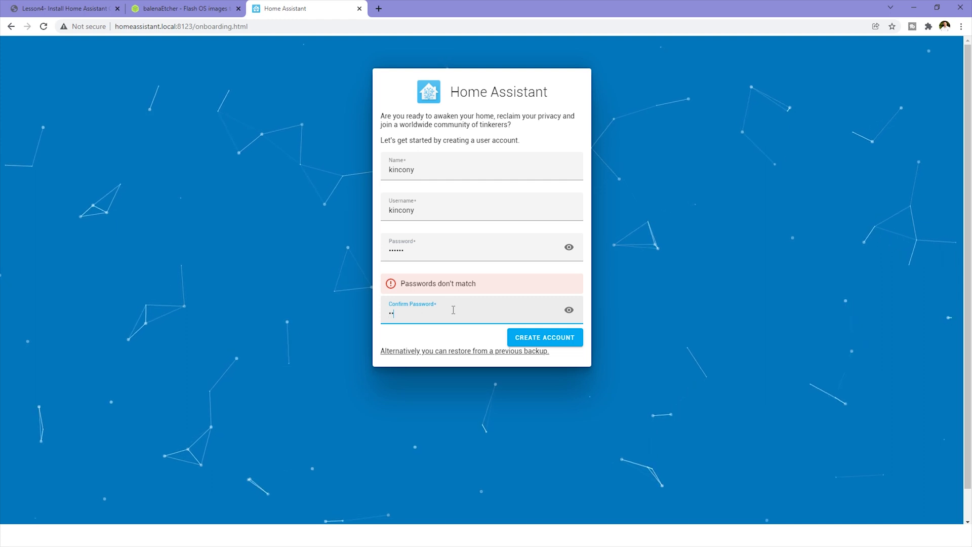
{"action": "type", "text": "56"}
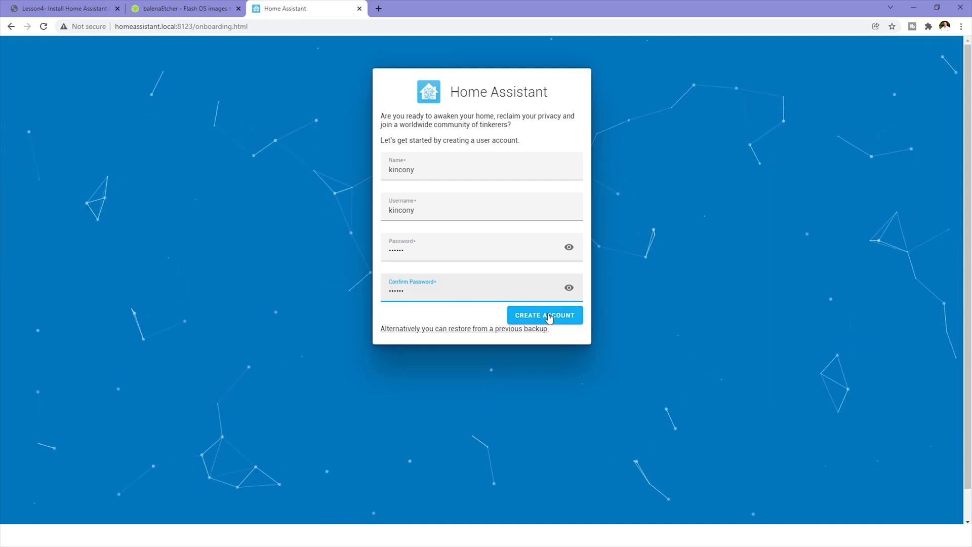
{"action": "left_click", "coordinate": [569, 315]}
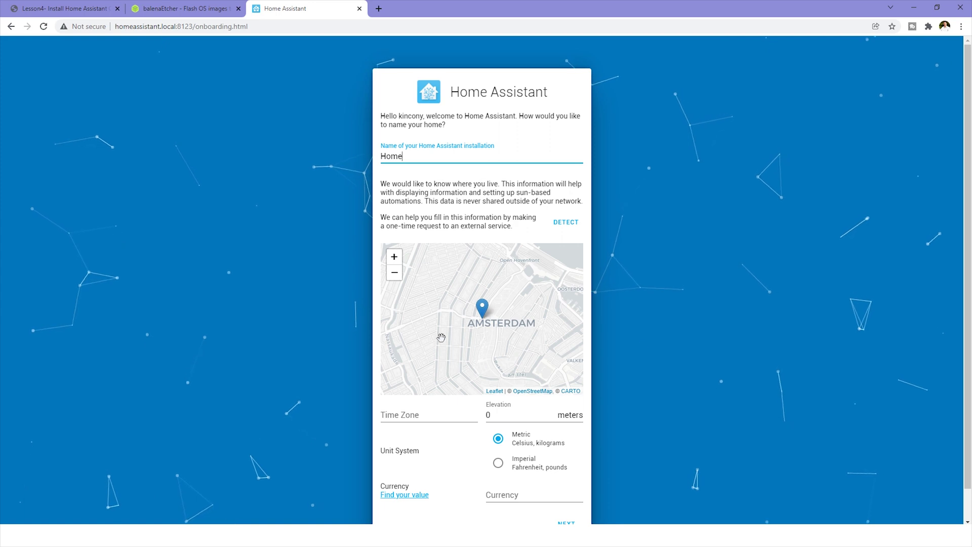
- Keep the name Home and auto-detect location: Hong Kong, Asia/Hong_Kong time zone, HKD currency
{"action": "scroll", "coordinate": [554, 321], "scroll_direction": "down", "scroll_amount": 1}
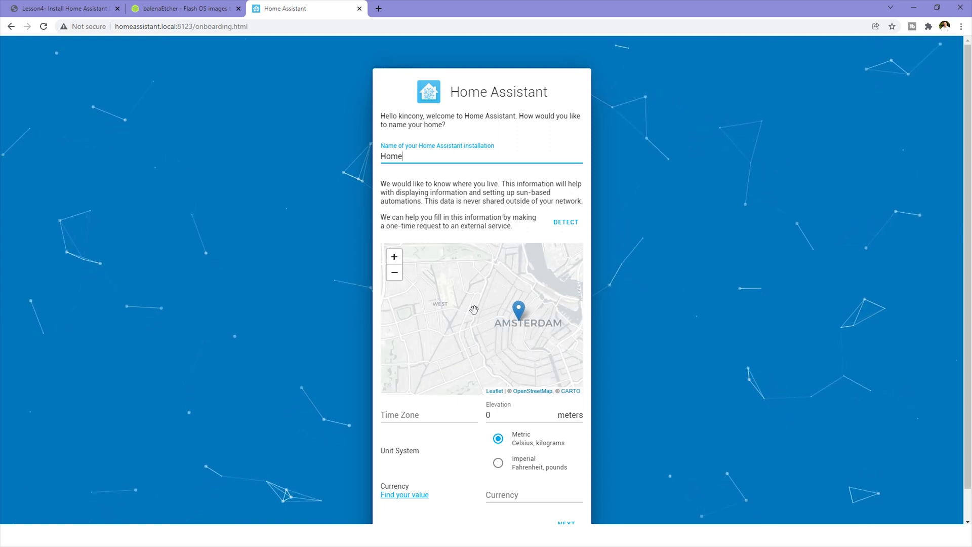
{"action": "scroll", "coordinate": [637, 377], "scroll_direction": "down", "scroll_amount": 1}
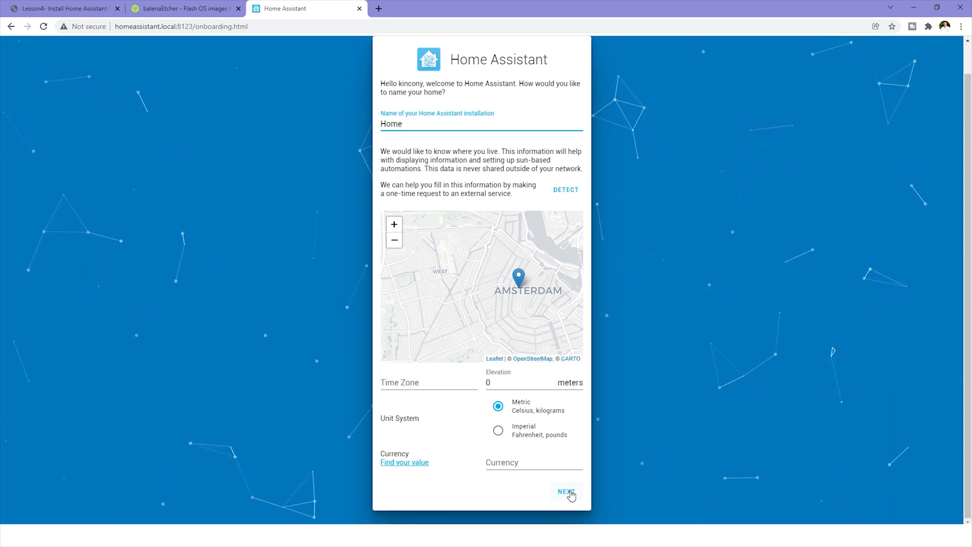
{"action": "left_click", "coordinate": [568, 191]}
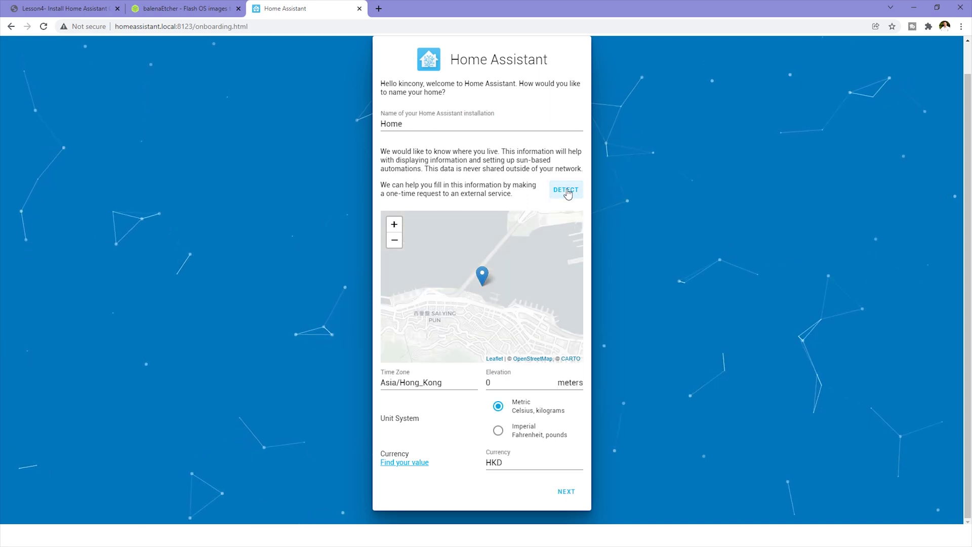
{"action": "left_click", "coordinate": [566, 493]}
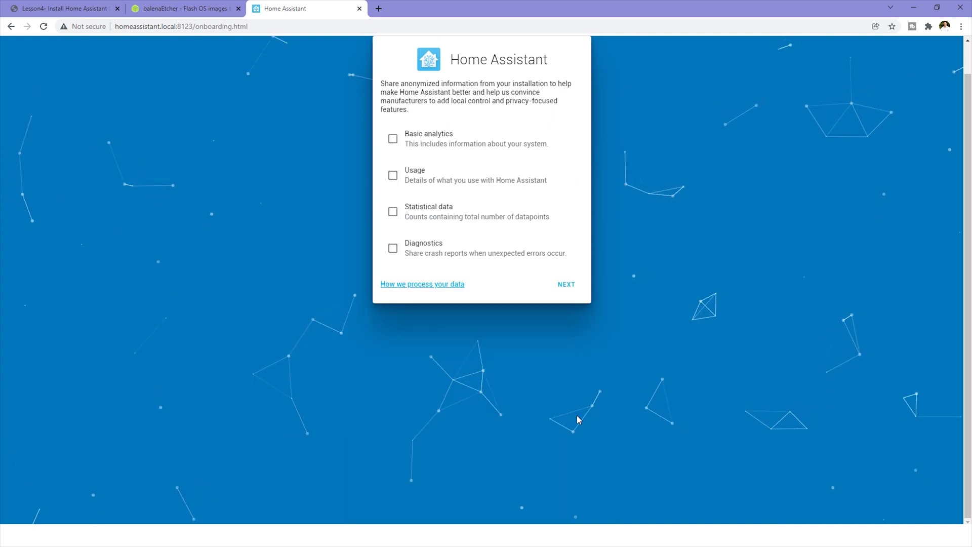
- Skip all analytics sharing and finish onboarding to reach the Overview dashboard
{"action": "left_click", "coordinate": [570, 285]}
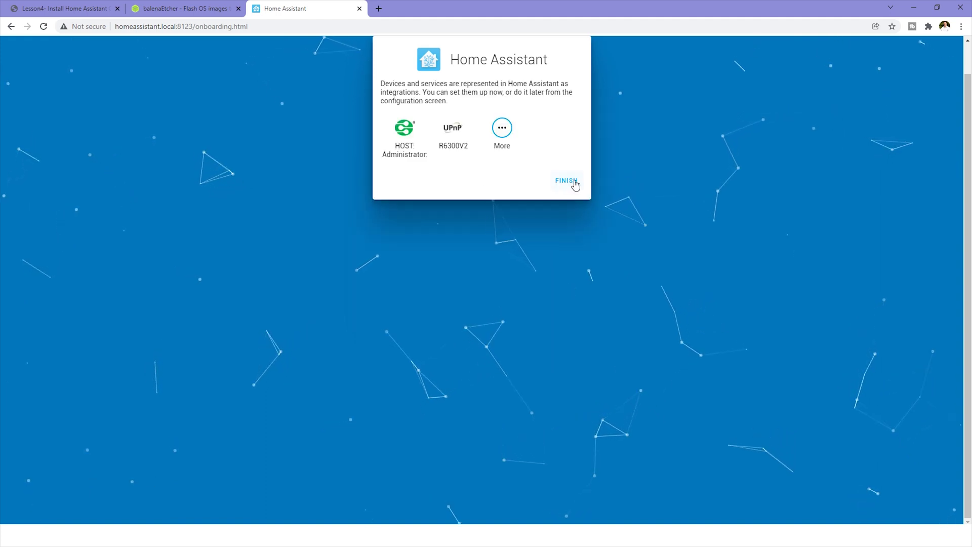
{"action": "left_click", "coordinate": [572, 181]}
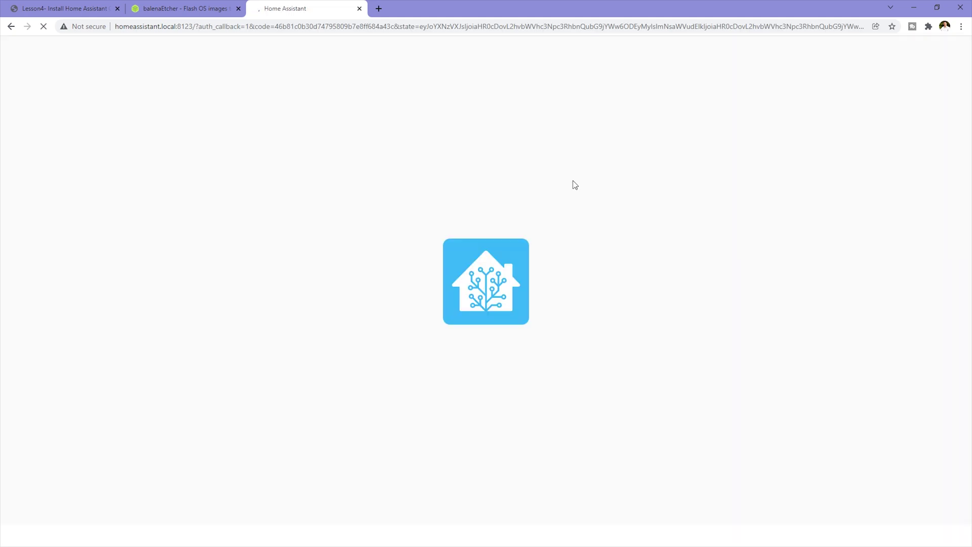